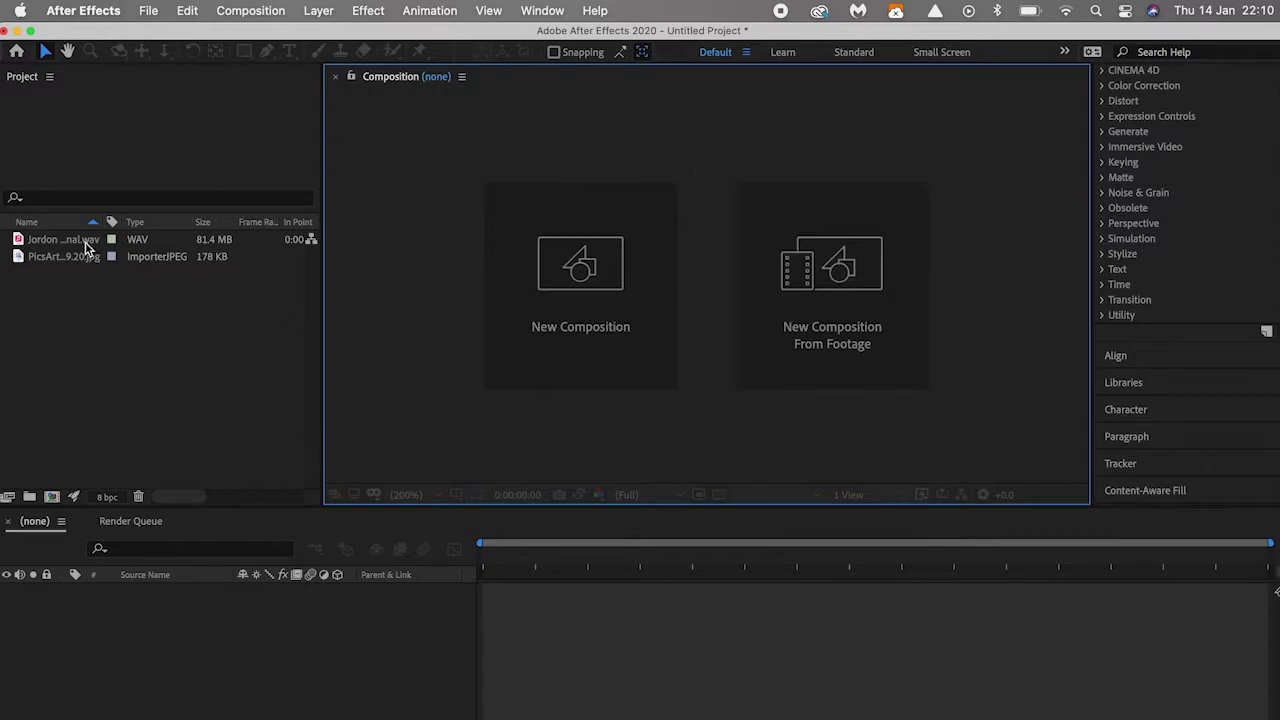
# Create a new 1920×1080 composition and drag the song's WAV into its timeline
pyautogui.click(89, 329)
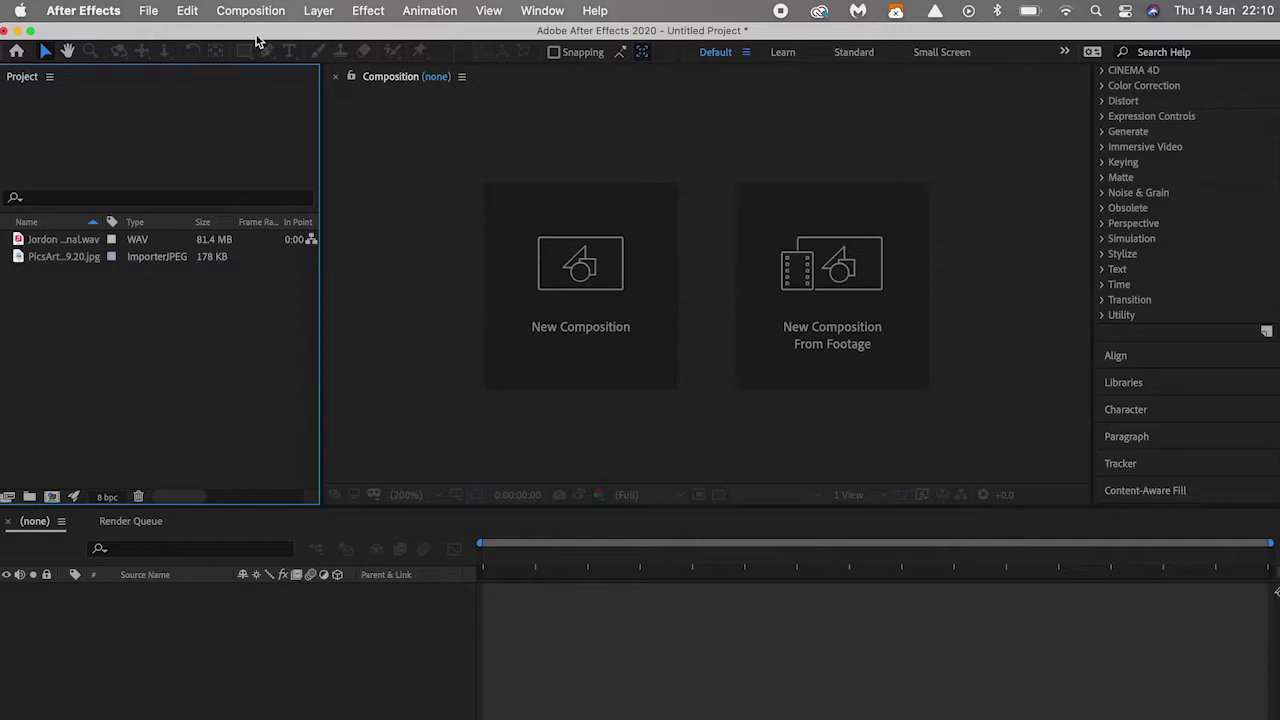
pyautogui.click(250, 10)
pyautogui.click(299, 45)
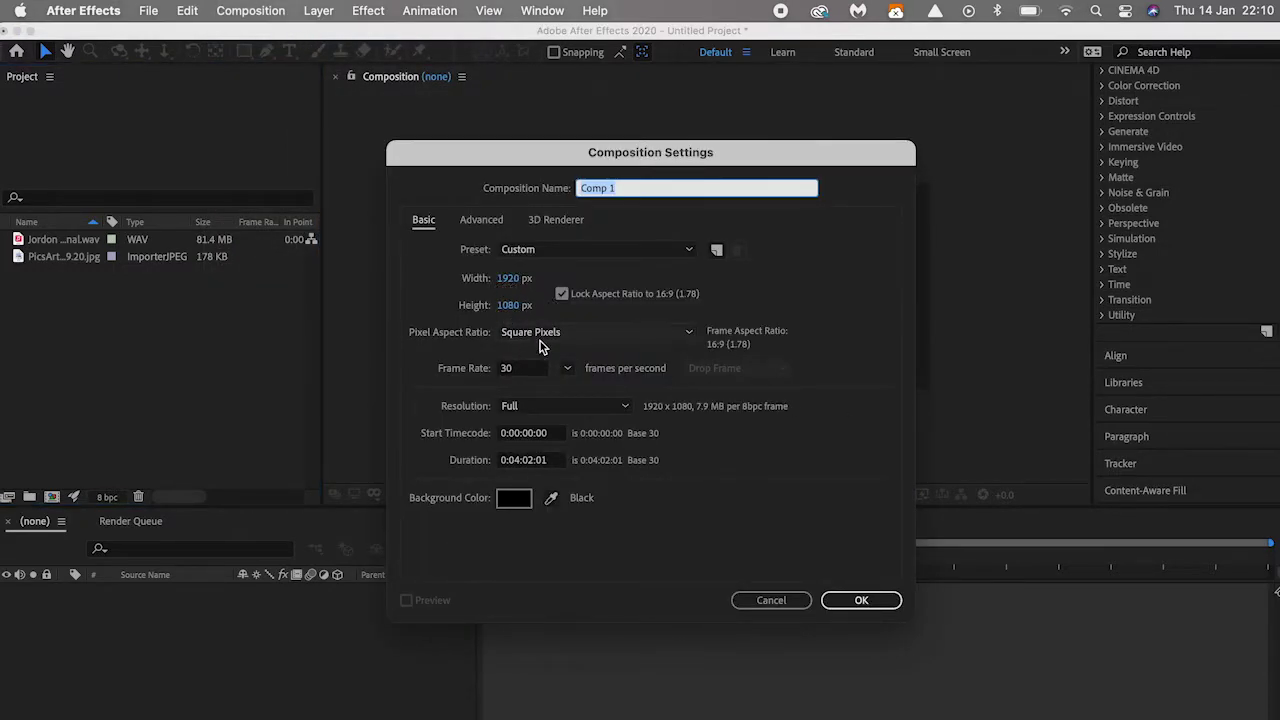
pyautogui.click(862, 600)
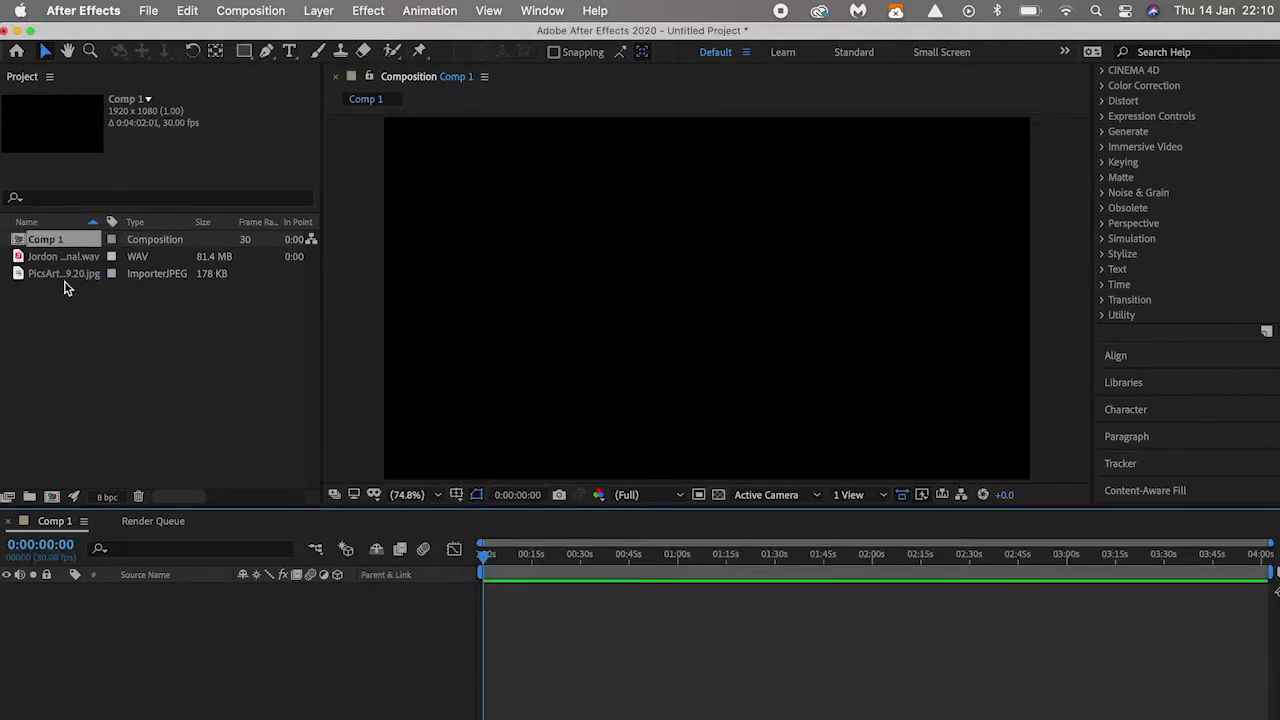
pyautogui.moveTo(62, 265); pyautogui.dragTo(139, 622)
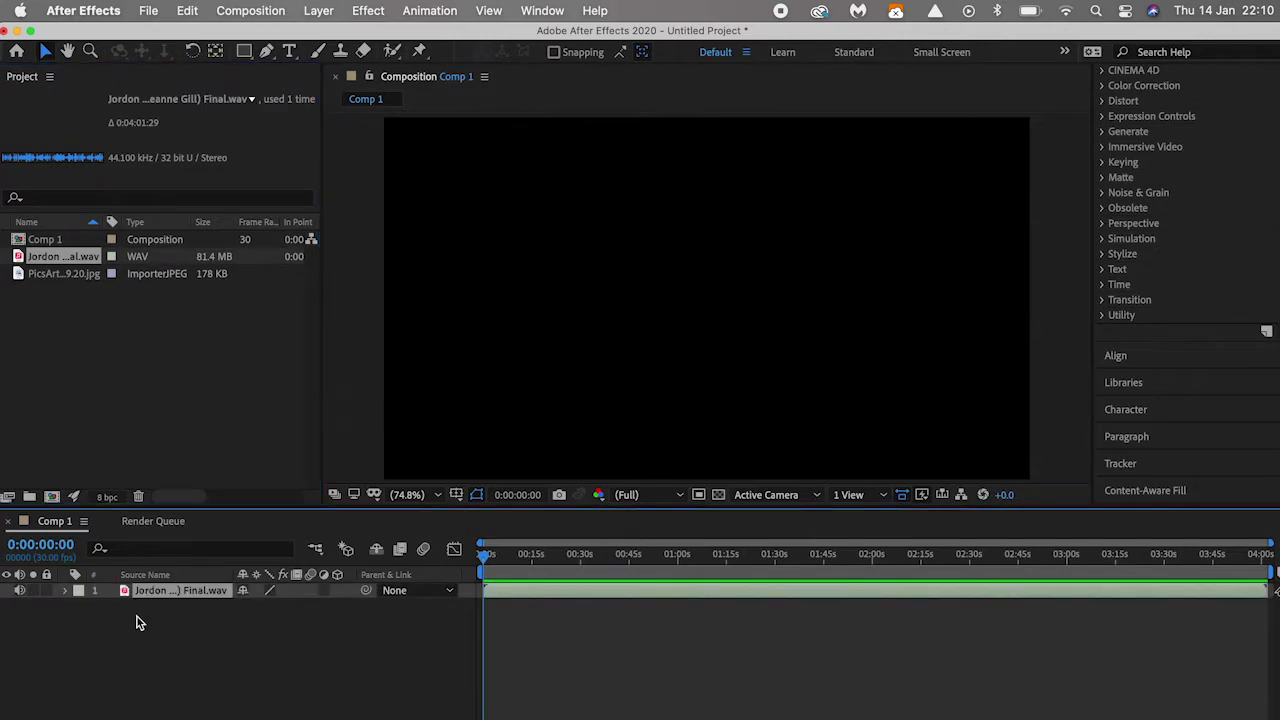
# Add a full-frame 1920×1080 dark gray solid layer above the audio
pyautogui.rightClick(196, 645)
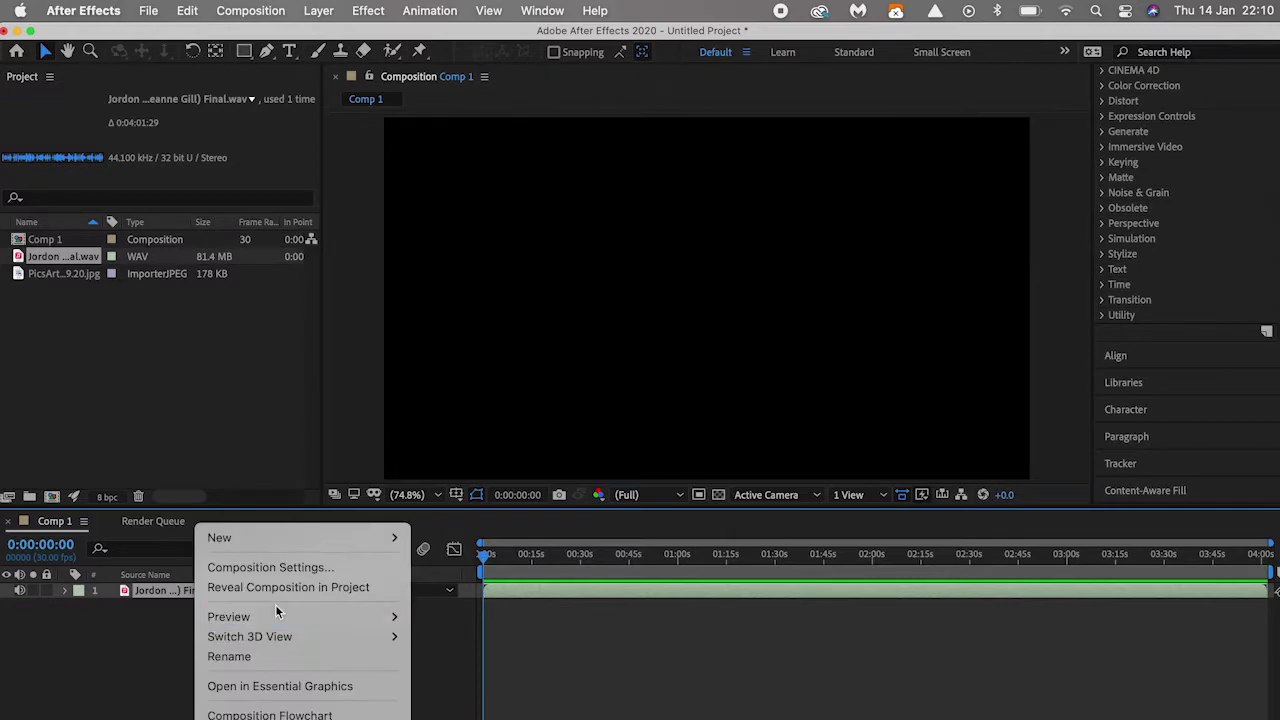
pyautogui.moveTo(310, 538)
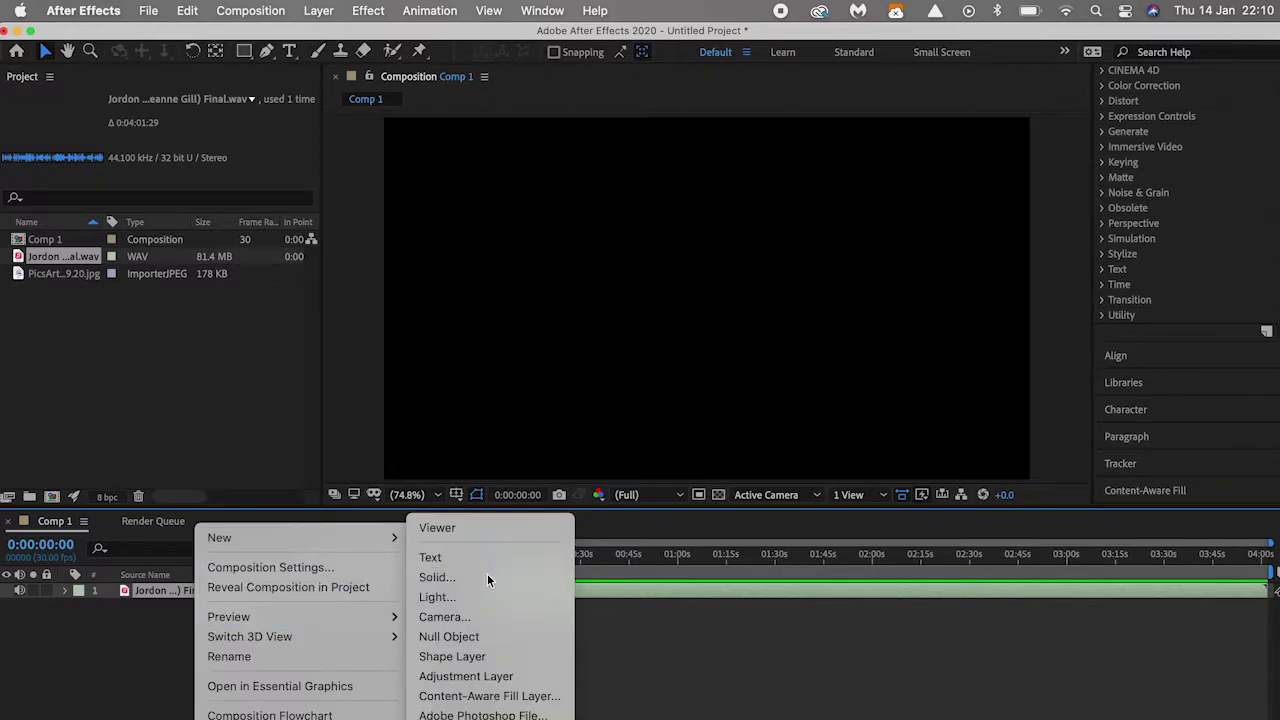
pyautogui.click(437, 577)
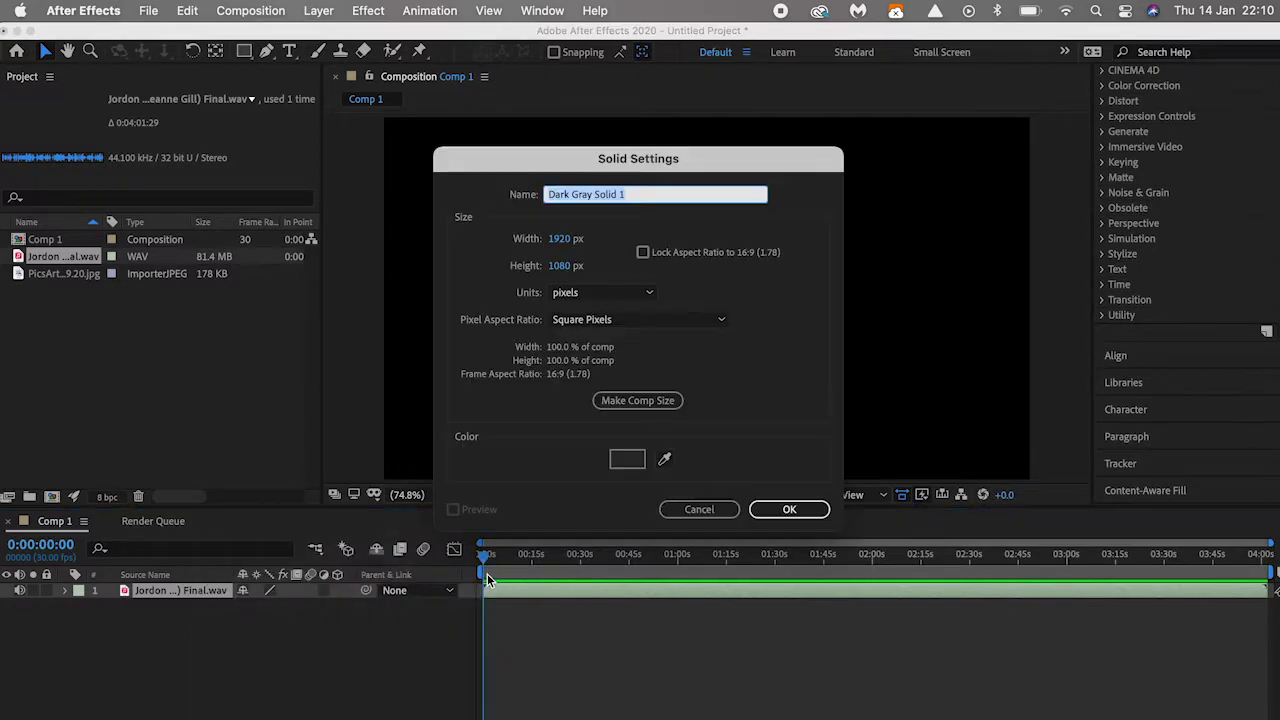
pyautogui.click(816, 513)
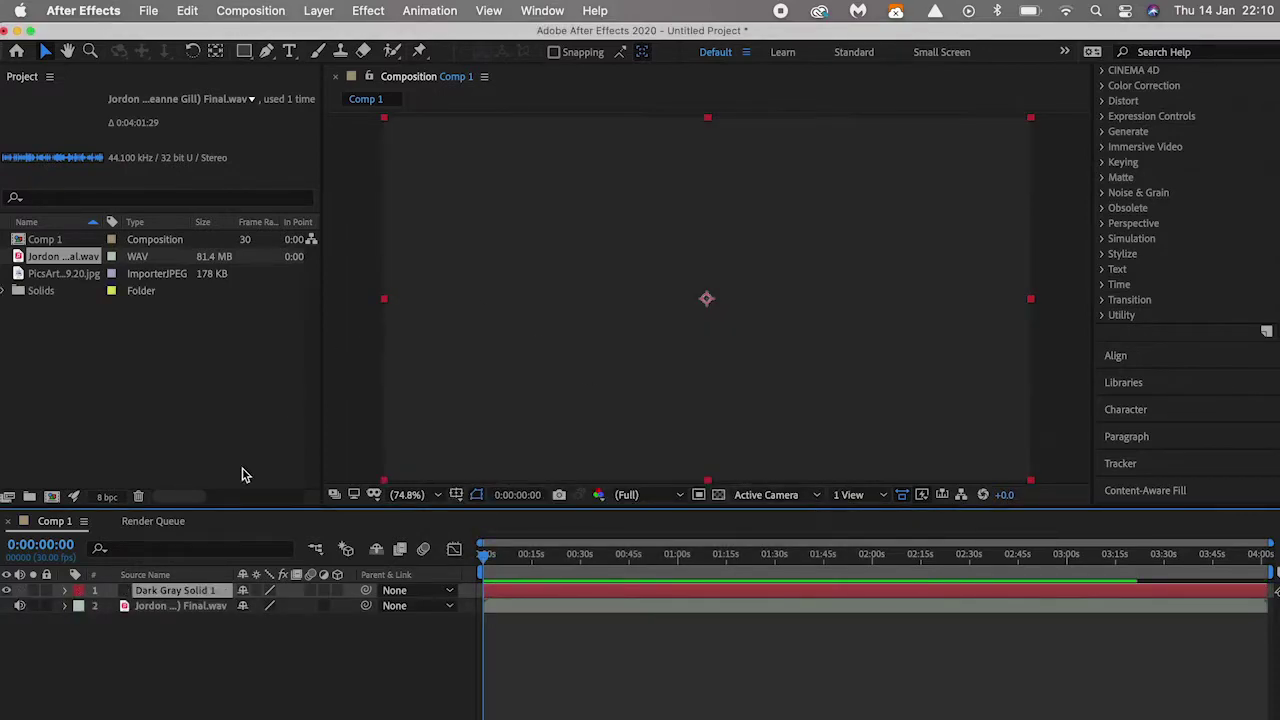
# Apply Generate > Audio Spectrum to Dark Gray Solid 1, set its Audio Layer to the song, and preview
pyautogui.click(368, 10)
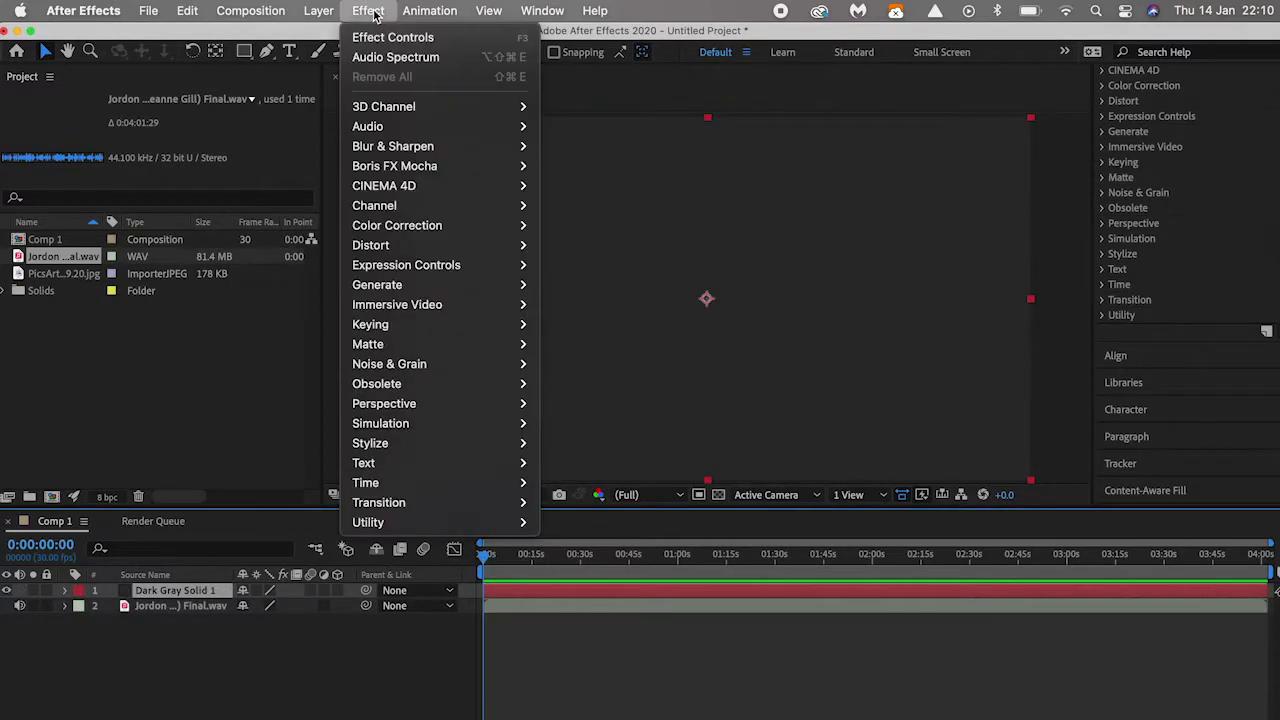
pyautogui.moveTo(400, 288)
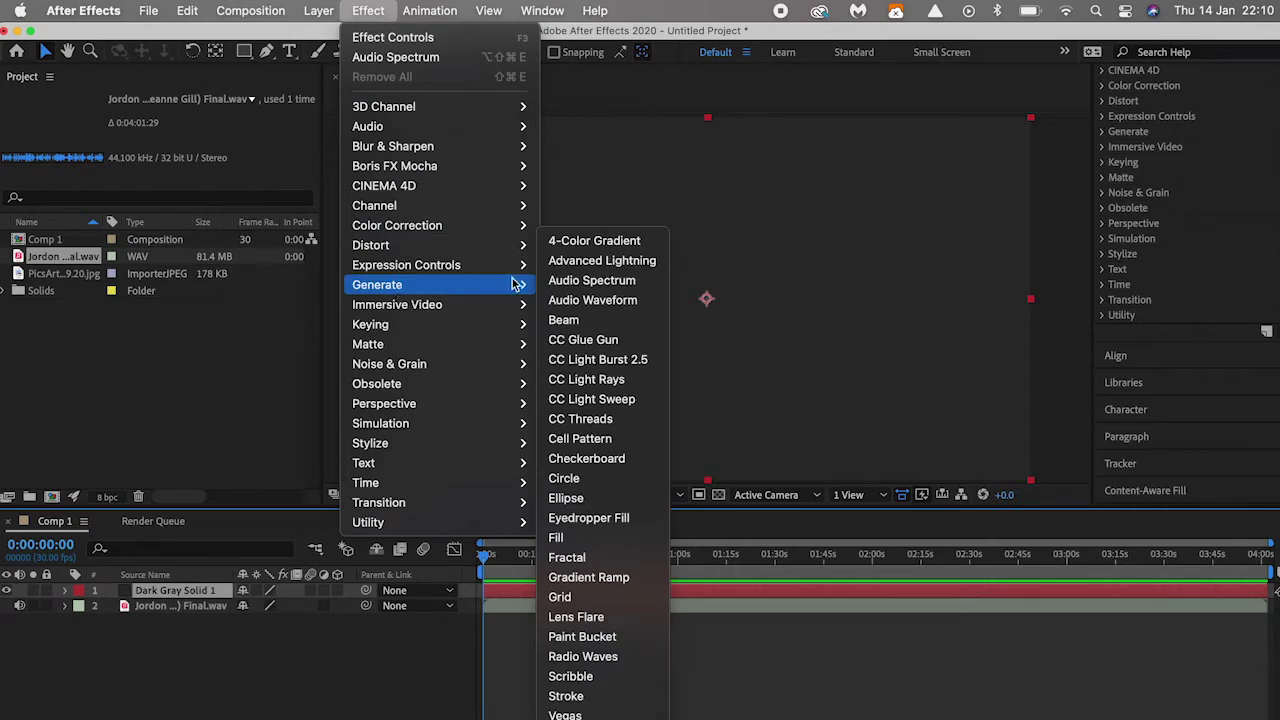
pyautogui.click(578, 287)
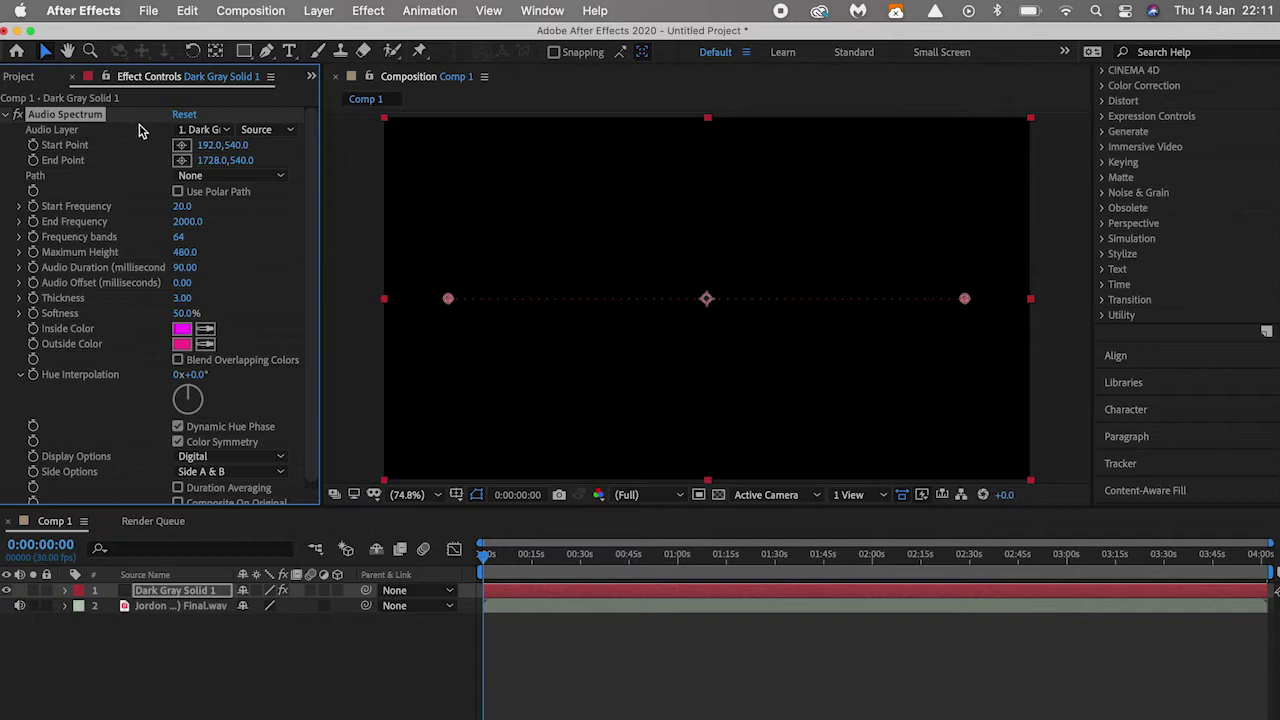
pyautogui.click(220, 131)
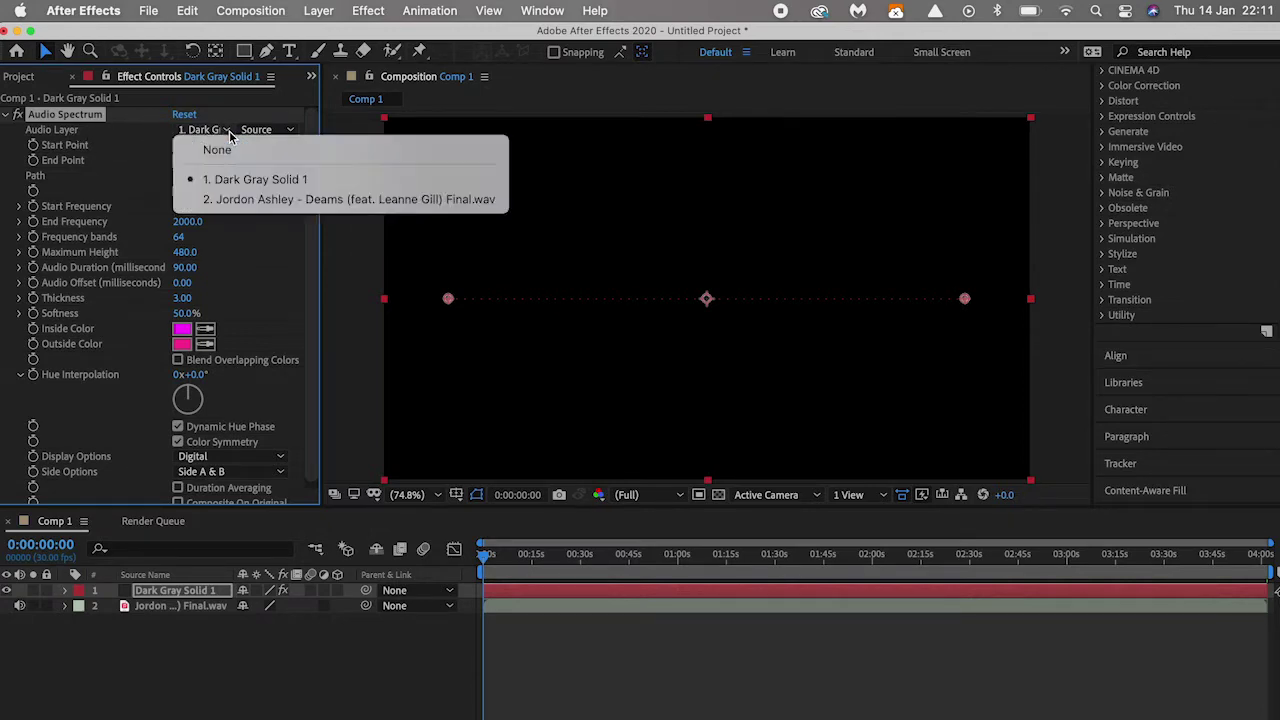
pyautogui.click(240, 200)
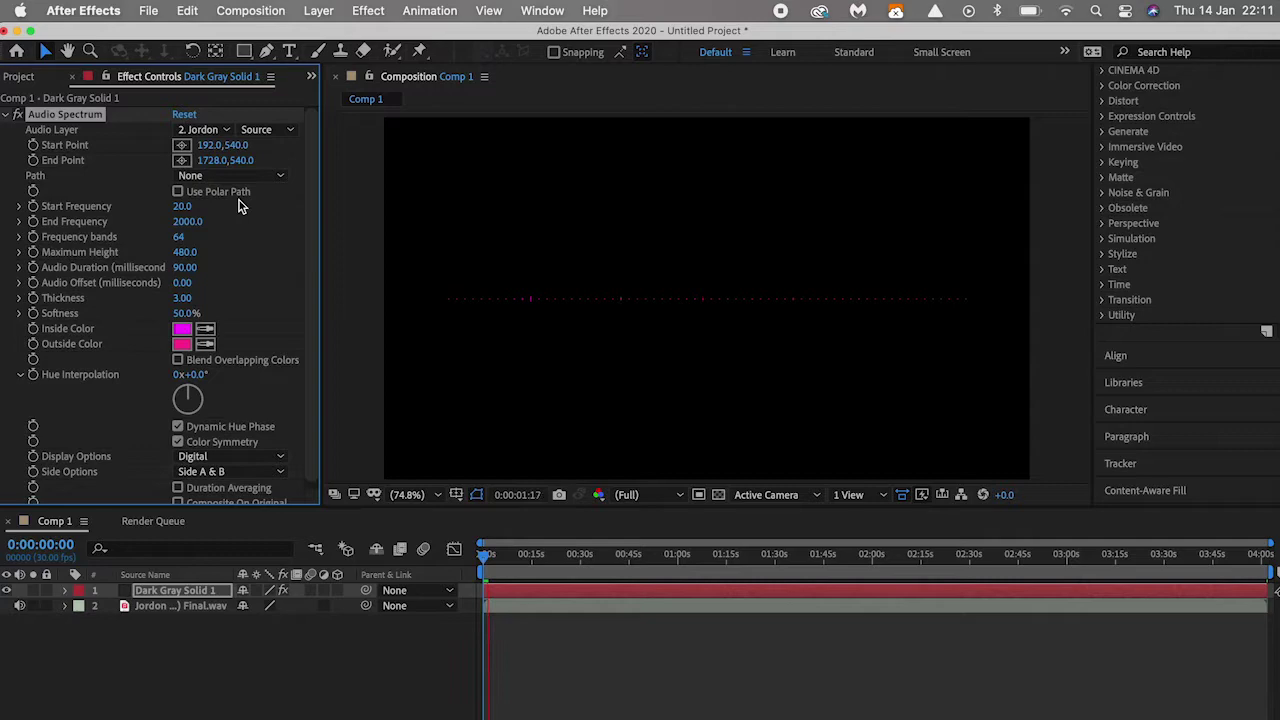
pyautogui.press('space')
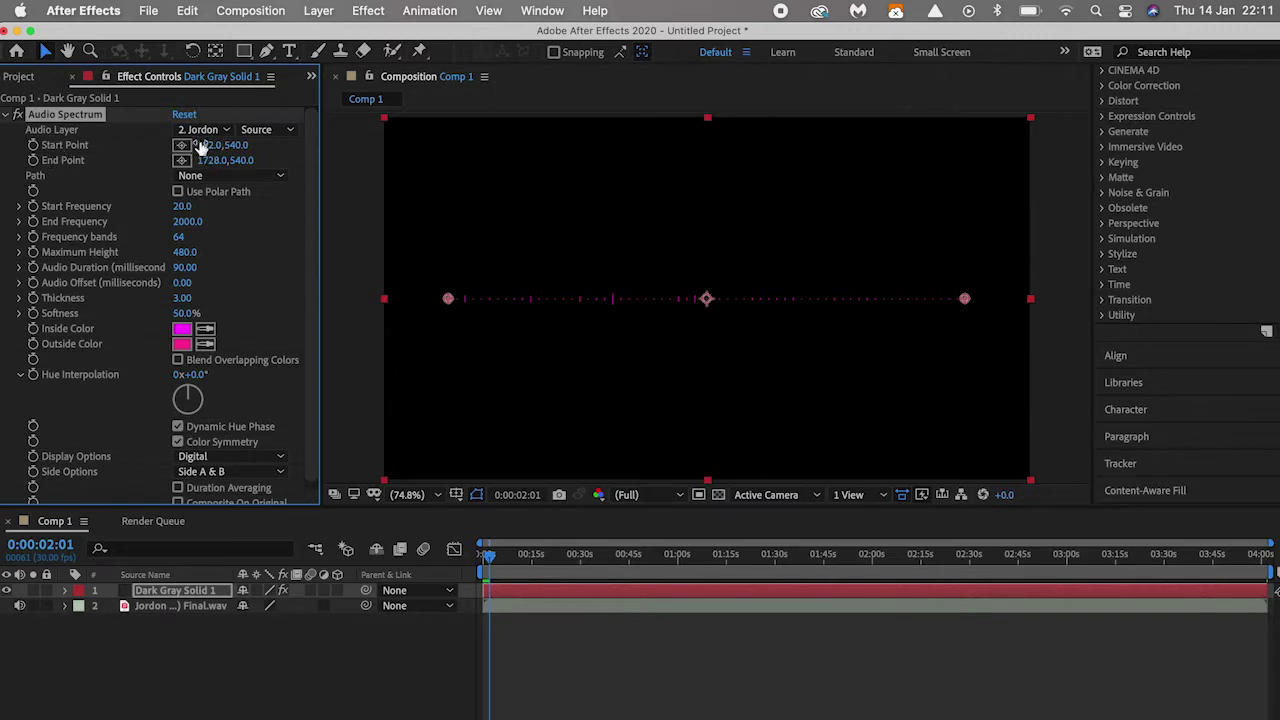
# Scrub the spectrum's Start and End Points so the line runs from 189 to 1768 px
pyautogui.moveTo(200, 147); pyautogui.dragTo(252, 174)
pyautogui.moveTo(237, 146); pyautogui.dragTo(305, 174)
pyautogui.press('super+z')
pyautogui.press('super+z')
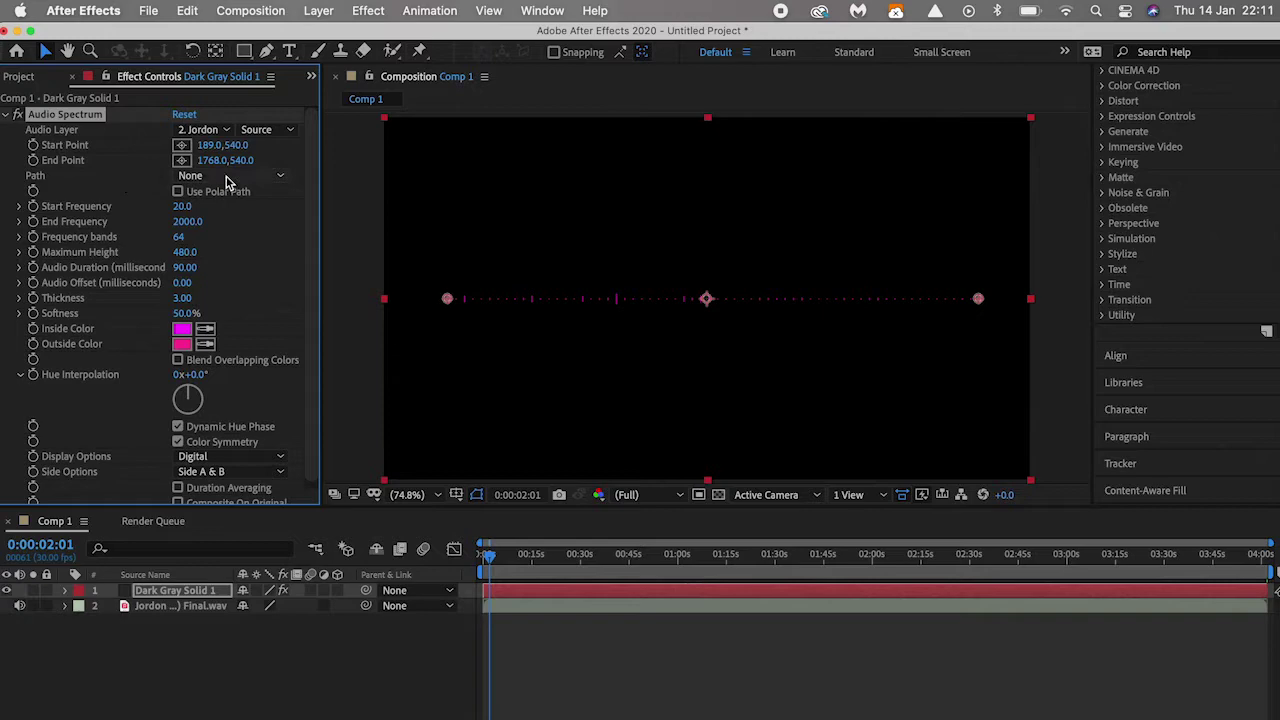
# Draw a curved test mask on the solid with the Pen tool
pyautogui.click(267, 52)
pyautogui.click(508, 223)
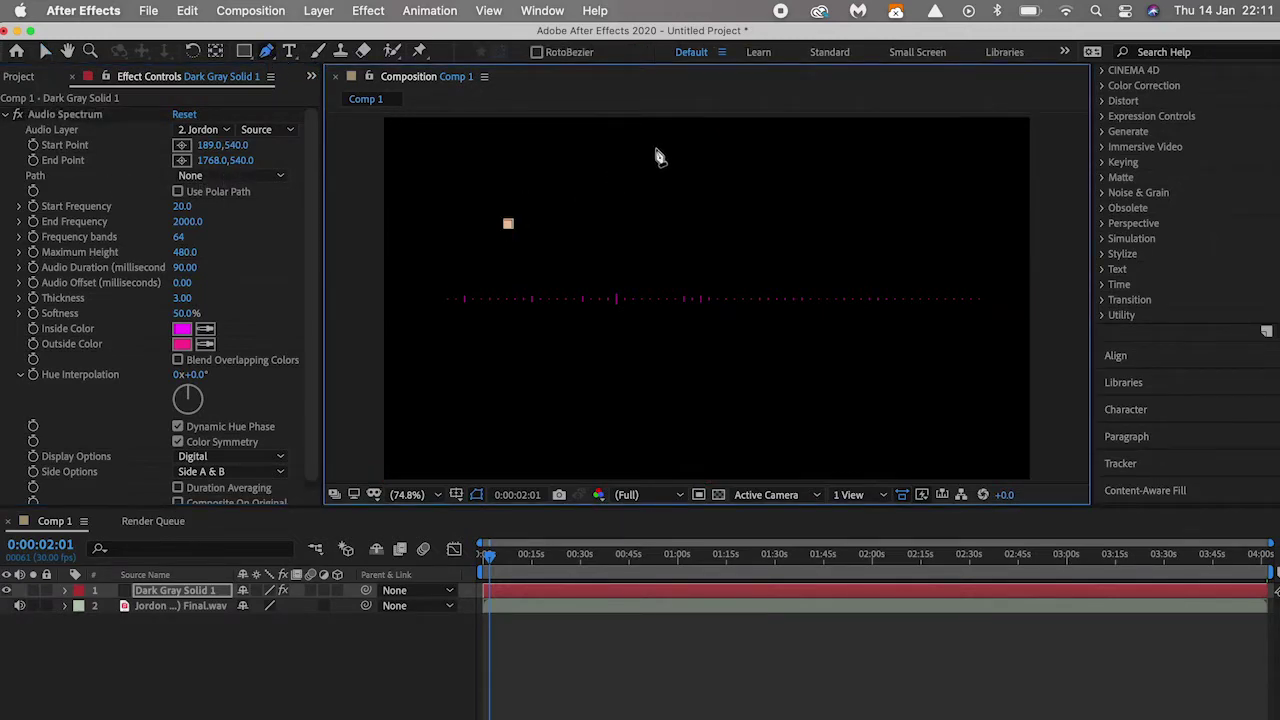
pyautogui.click(628, 164)
pyautogui.click(700, 243)
pyautogui.click(654, 192)
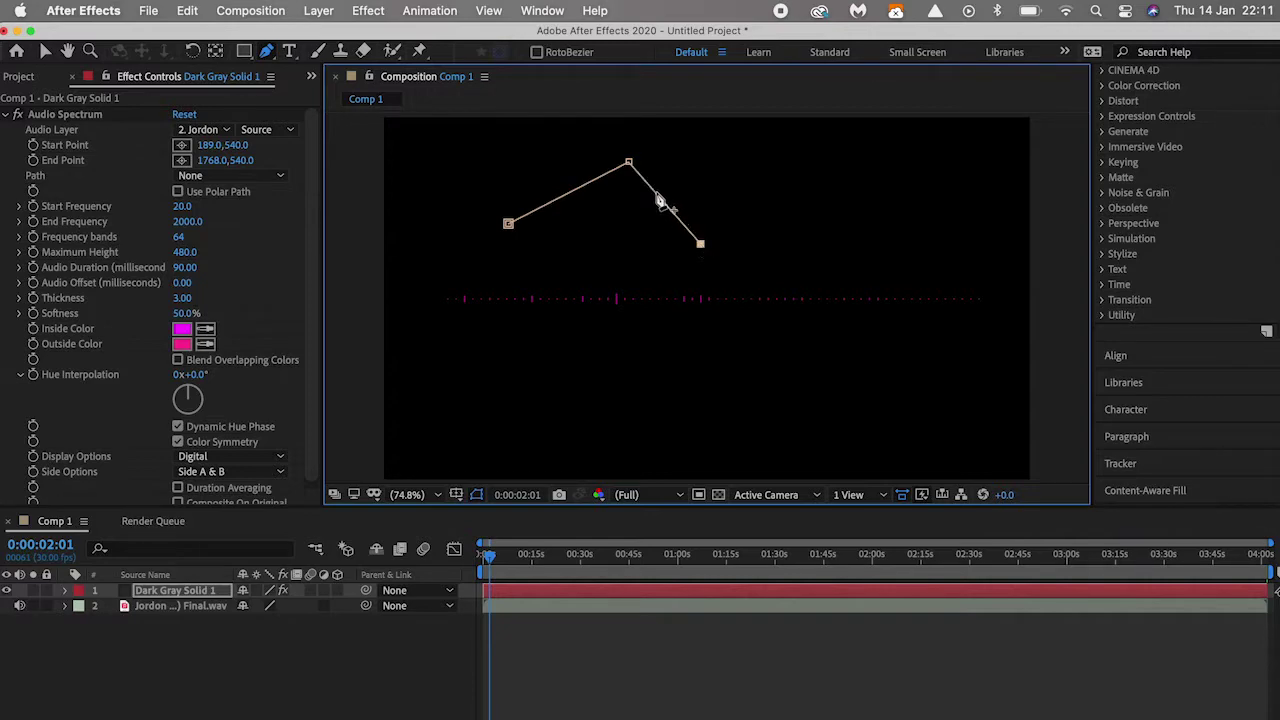
pyautogui.moveTo(654, 192); pyautogui.dragTo(588, 245)
# Try the spectrum Path on Mask 1, then undo back to Path None
pyautogui.click(230, 175)
pyautogui.click(218, 220)
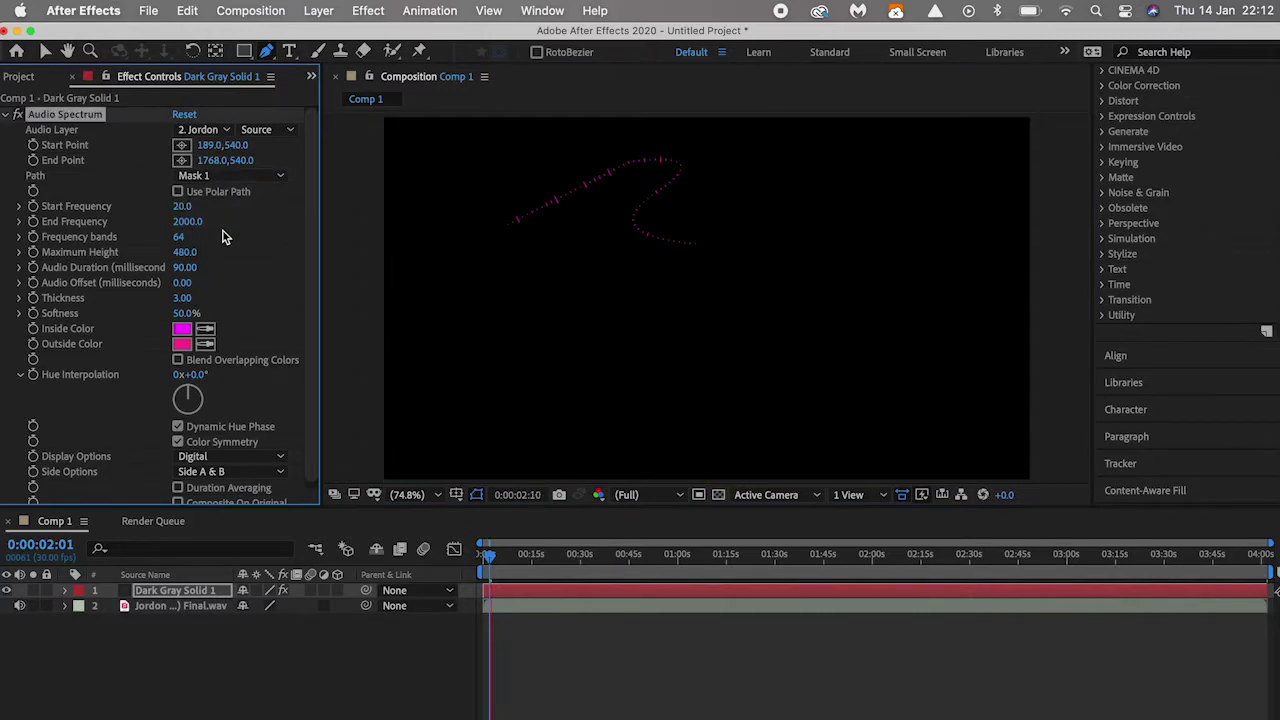
pyautogui.press('space')
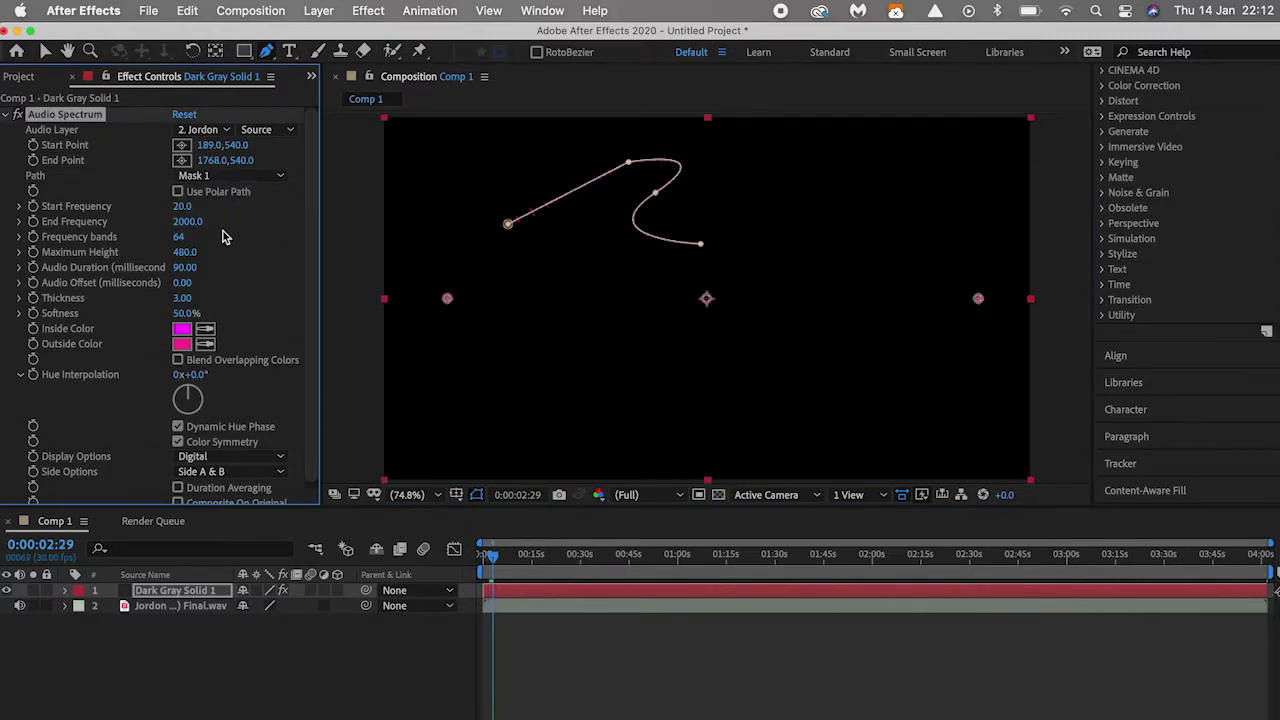
pyautogui.press('super+z')
pyautogui.press('super+z')
pyautogui.press('super+z')
pyautogui.press('super+z')
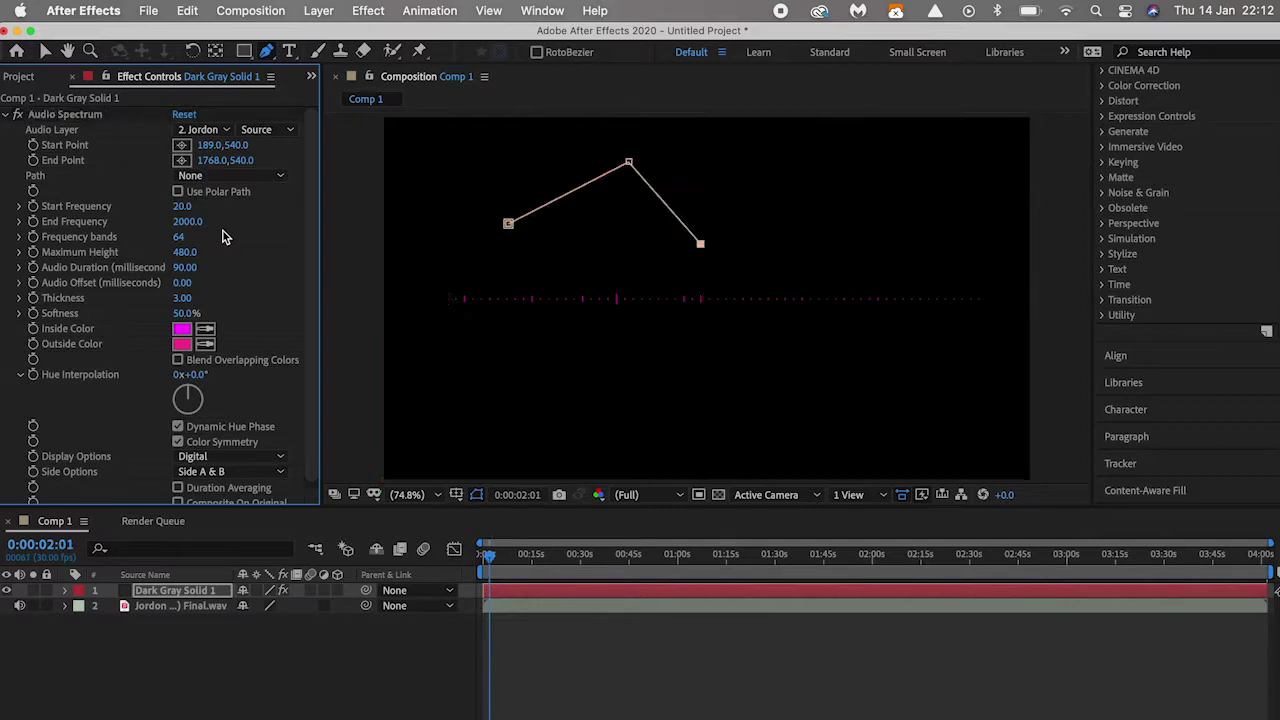
pyautogui.press('super+z')
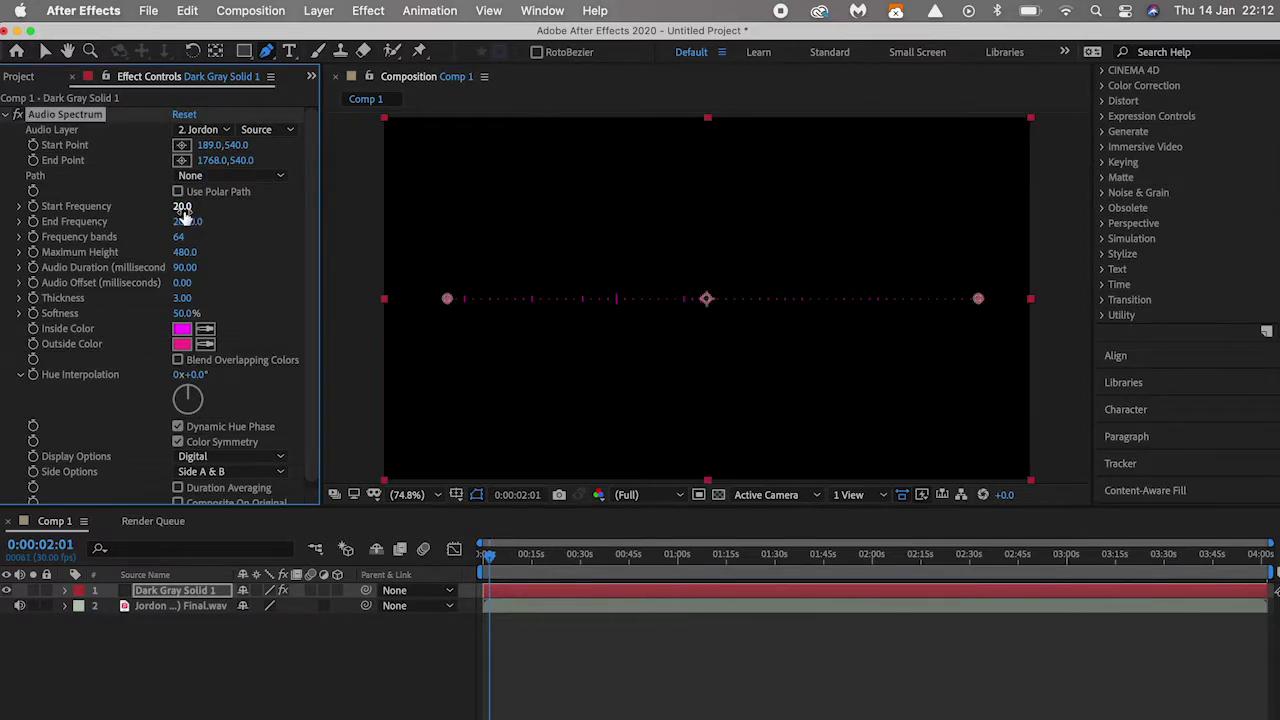
# Set Start Frequency 1, End Frequency 1301, 1658 frequency bands and Maximum Height 3380
pyautogui.moveTo(183, 207); pyautogui.dragTo(110, 212)
pyautogui.moveTo(187, 228); pyautogui.dragTo(148, 230)
pyautogui.moveTo(178, 237); pyautogui.dragTo(600, 236)
pyautogui.moveTo(190, 238); pyautogui.dragTo(575, 265)
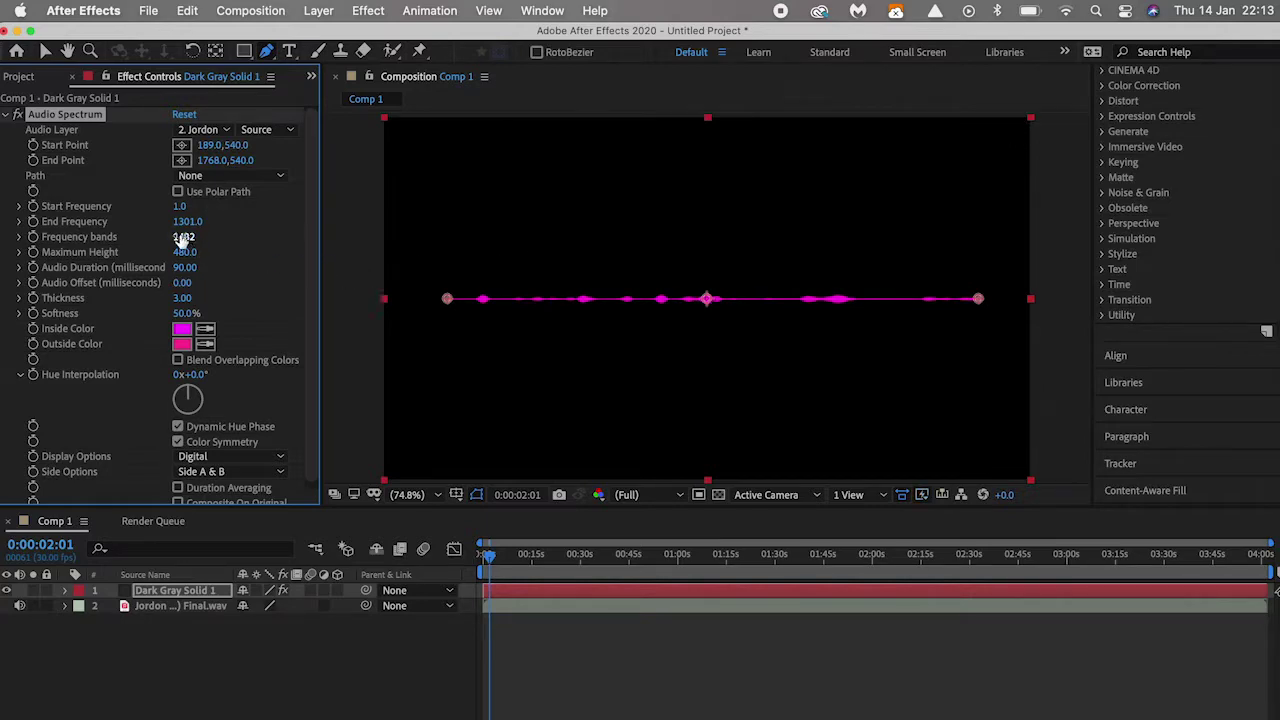
pyautogui.moveTo(184, 238); pyautogui.dragTo(343, 250)
pyautogui.moveTo(184, 258); pyautogui.dragTo(448, 262)
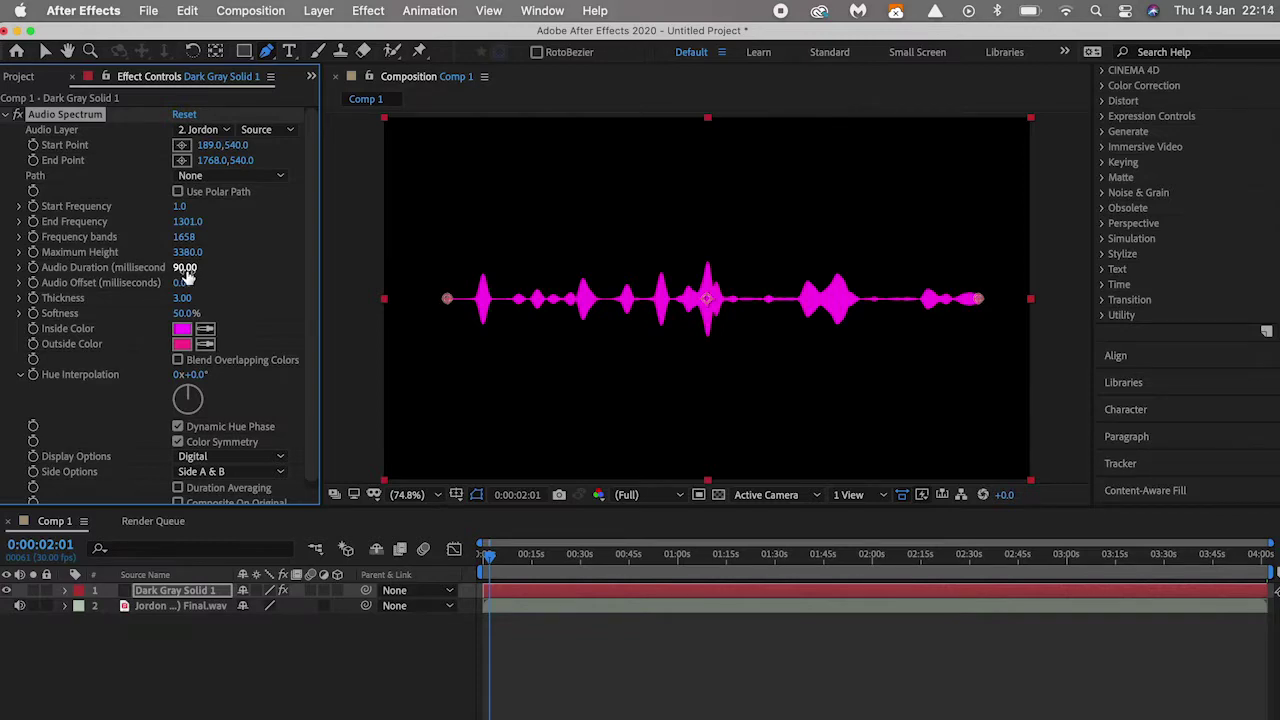
# Try Audio Duration values of 400, 20 and 50, settling on 70 ms
pyautogui.moveTo(185, 277); pyautogui.dragTo(281, 277)
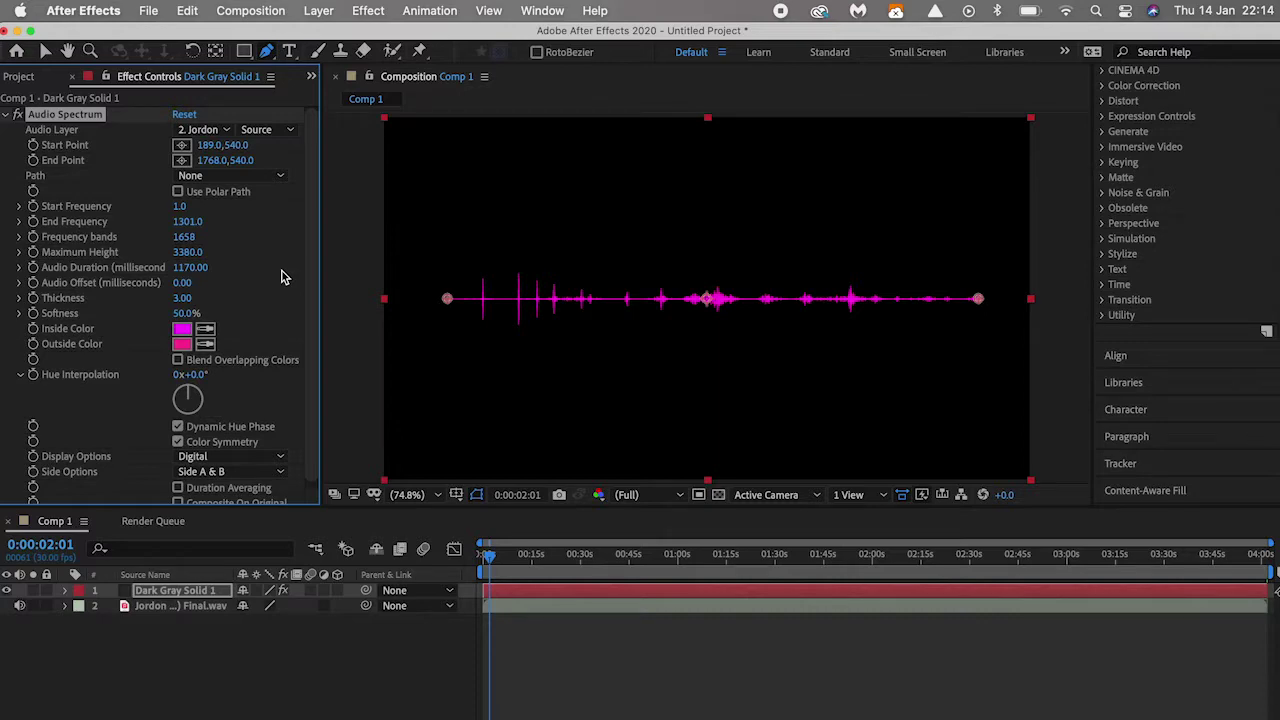
pyautogui.click(188, 267)
pyautogui.write('400.00')
pyautogui.press('Return')
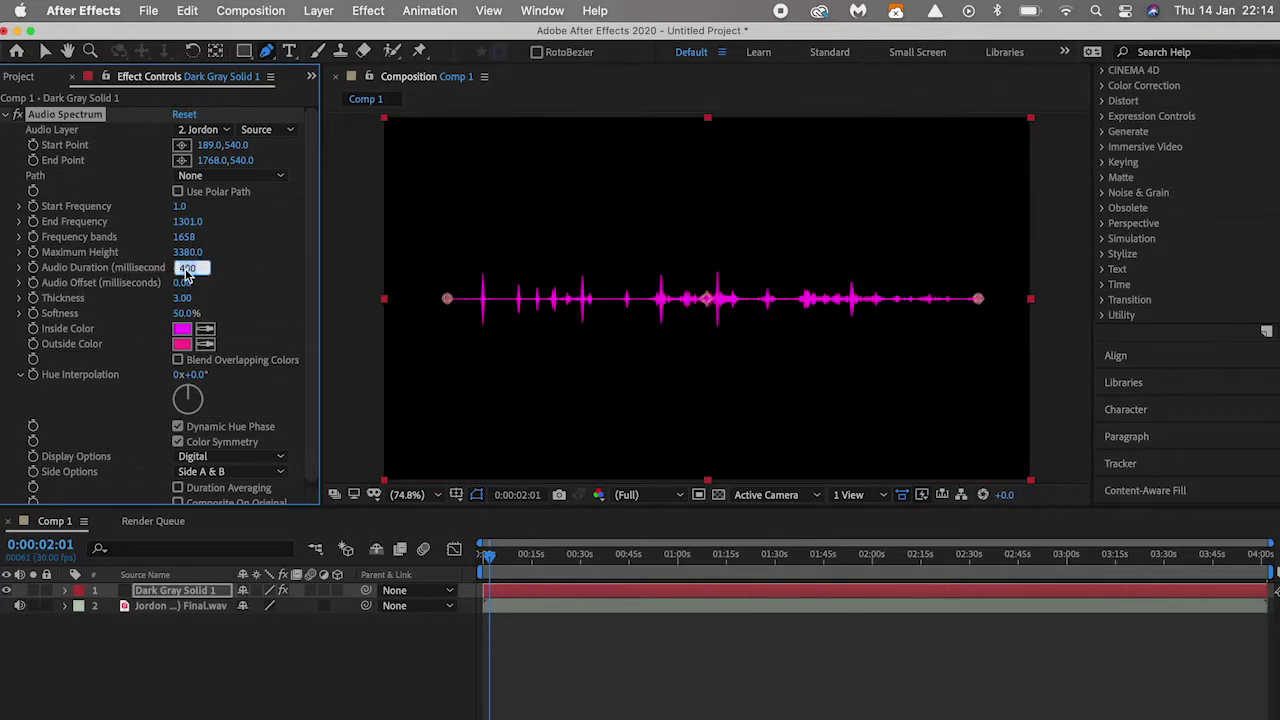
pyautogui.write('20')
pyautogui.press('Return')
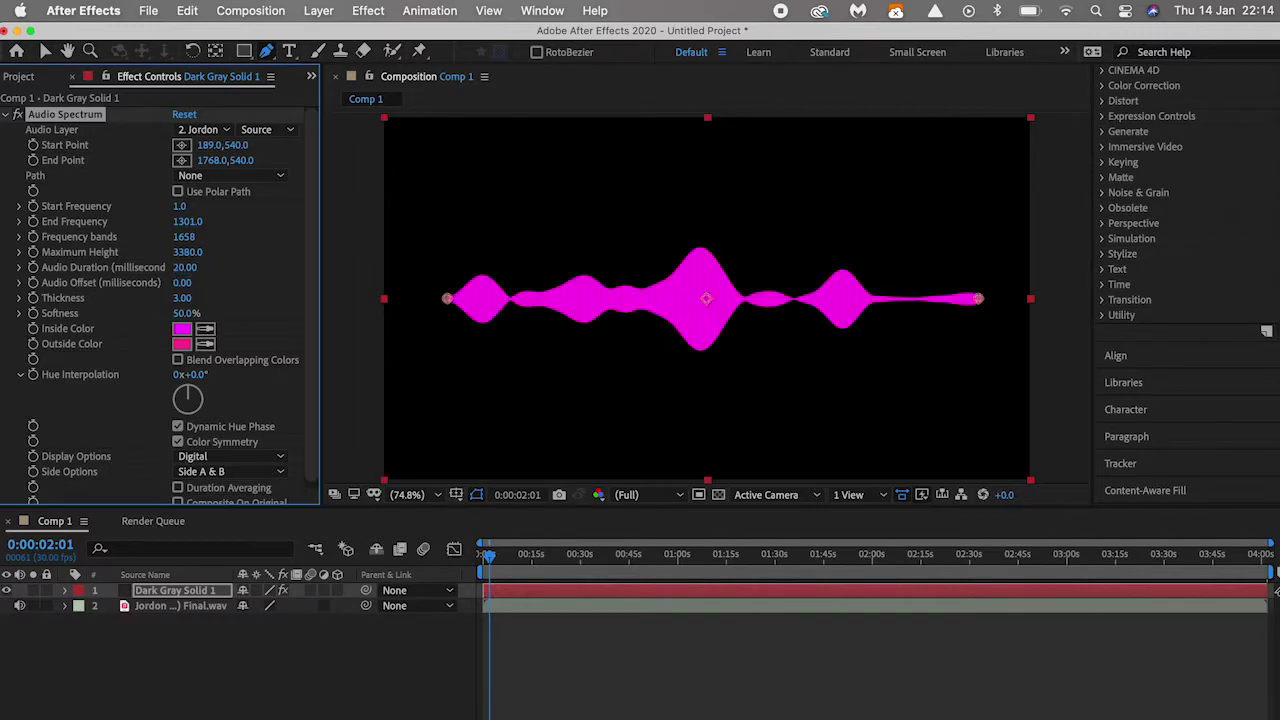
pyautogui.click(183, 268)
pyautogui.write('50')
pyautogui.press('Return')
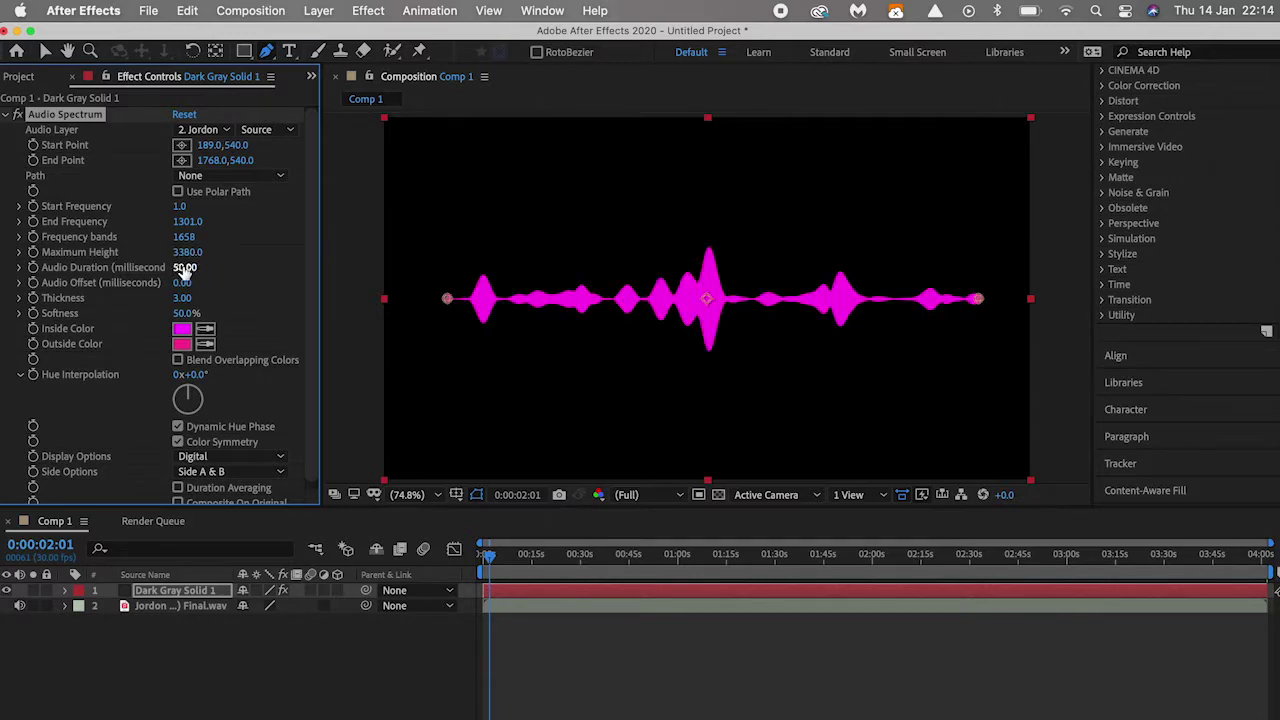
pyautogui.moveTo(181, 268); pyautogui.dragTo(183, 268)
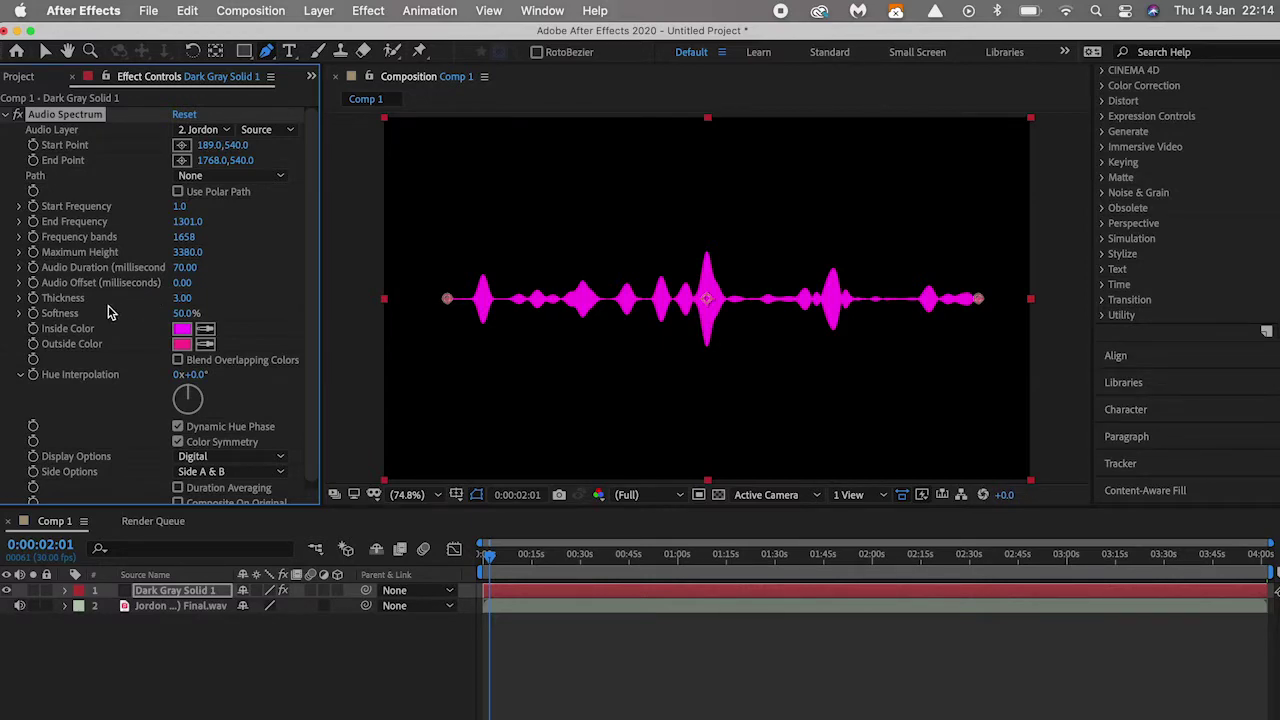
# Keep Thickness at 3 and scrub Softness down to 0%
pyautogui.moveTo(178, 304); pyautogui.dragTo(270, 302)
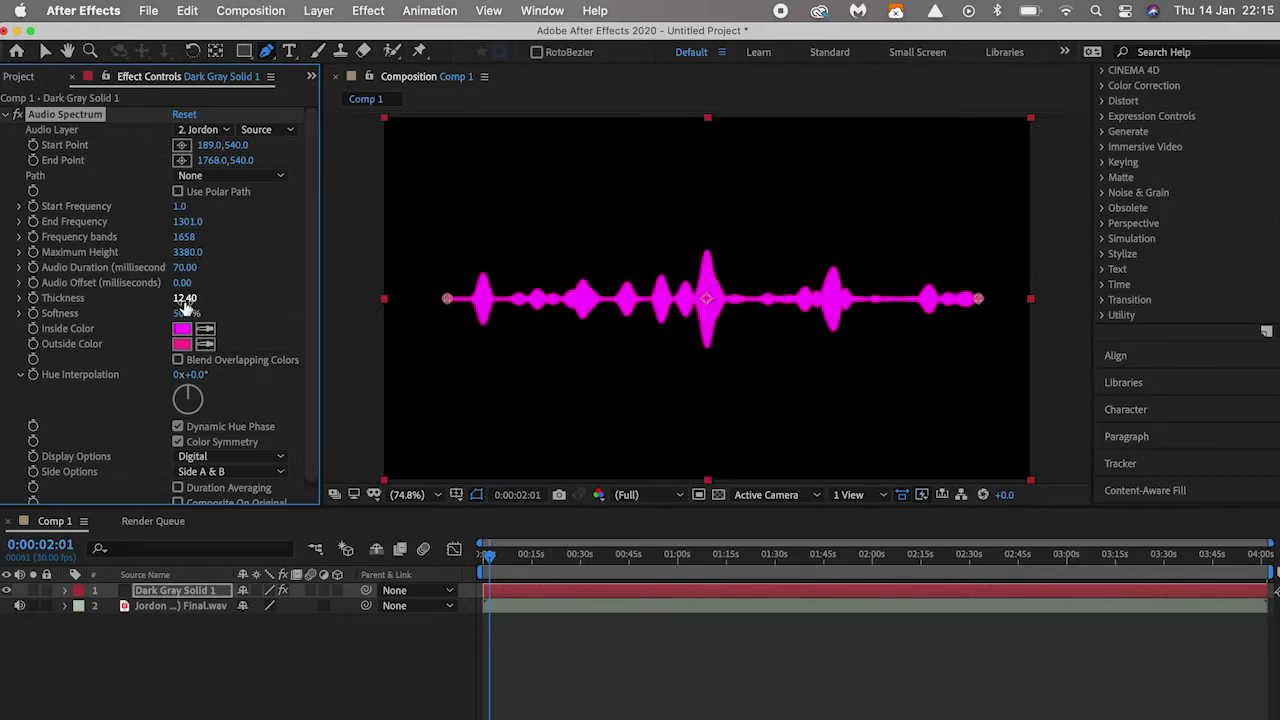
pyautogui.press('super+z')
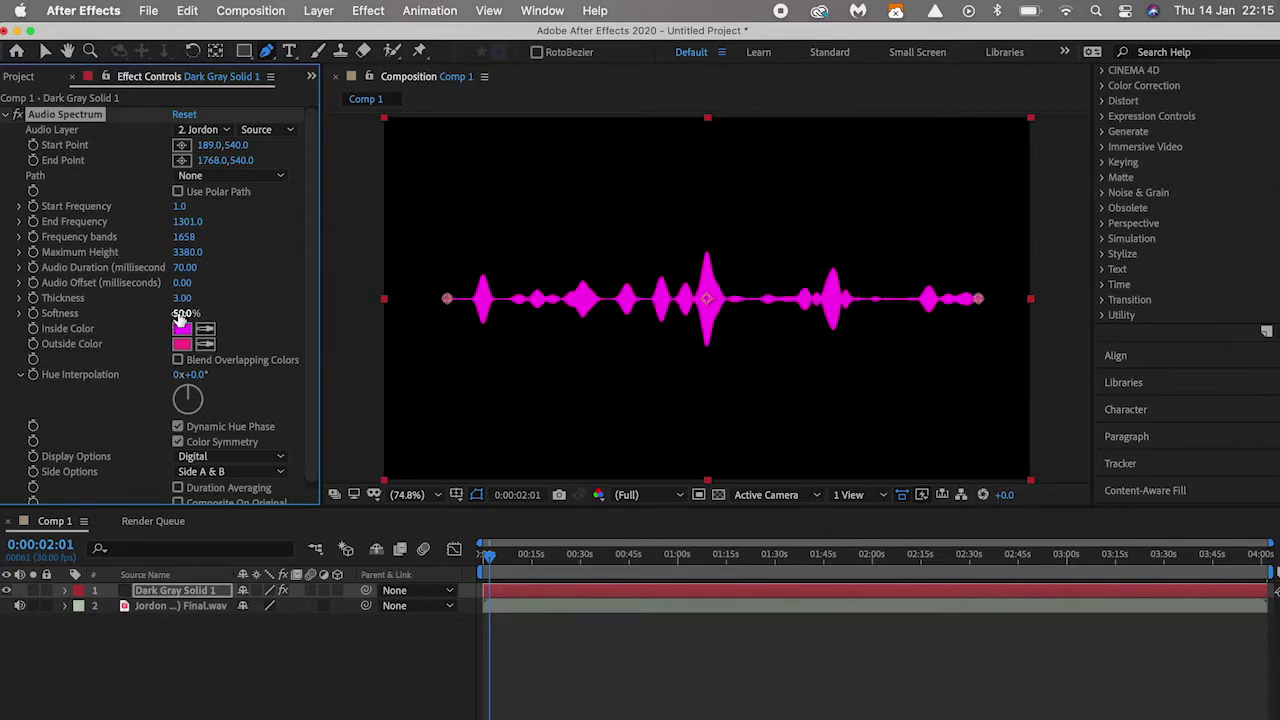
pyautogui.moveTo(182, 314); pyautogui.dragTo(270, 313)
pyautogui.moveTo(179, 313); pyautogui.dragTo(97, 316)
# Try a cyan inside colour, blue outside colour and a rainbow Hue Interpolation
pyautogui.click(182, 330)
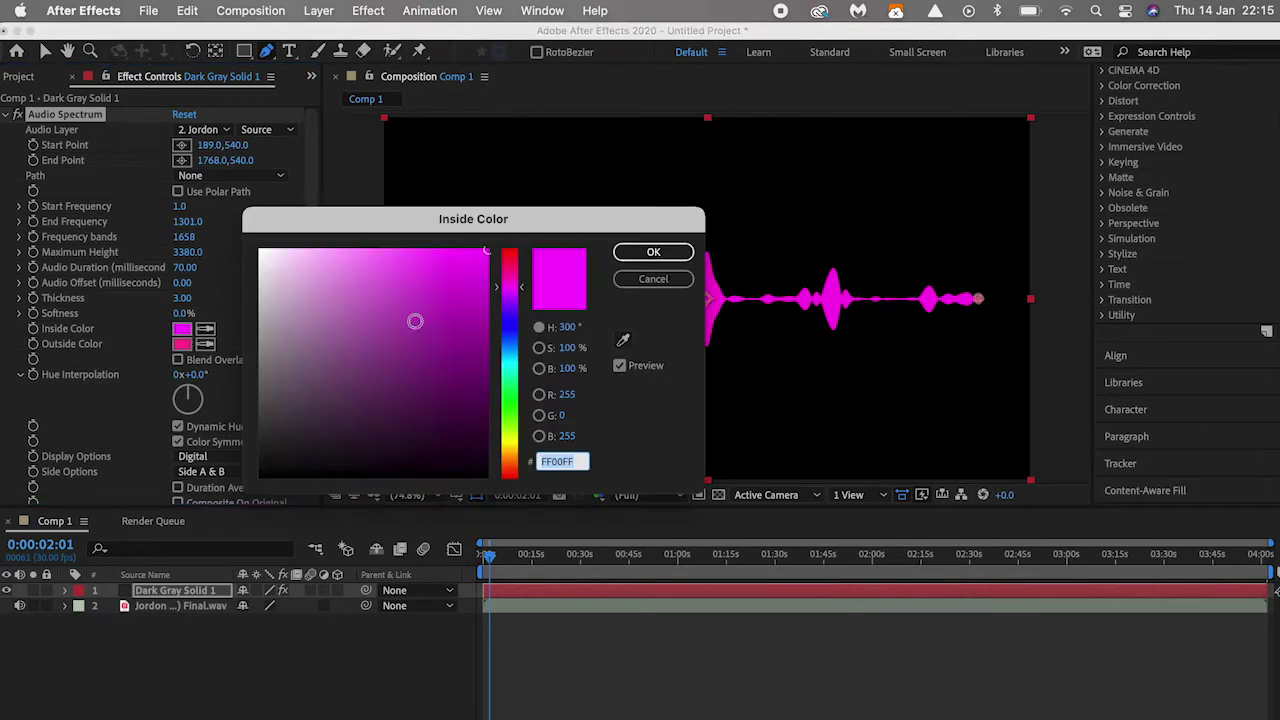
pyautogui.click(509, 352)
pyautogui.click(653, 252)
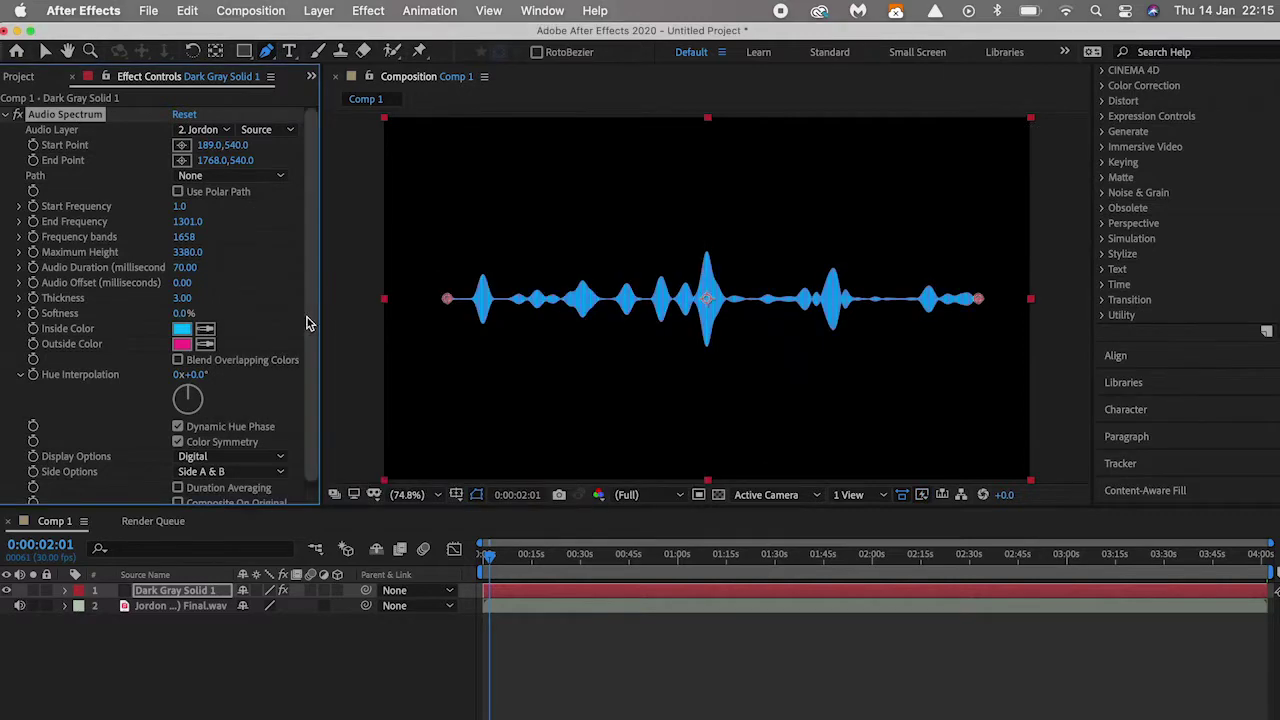
pyautogui.click(182, 344)
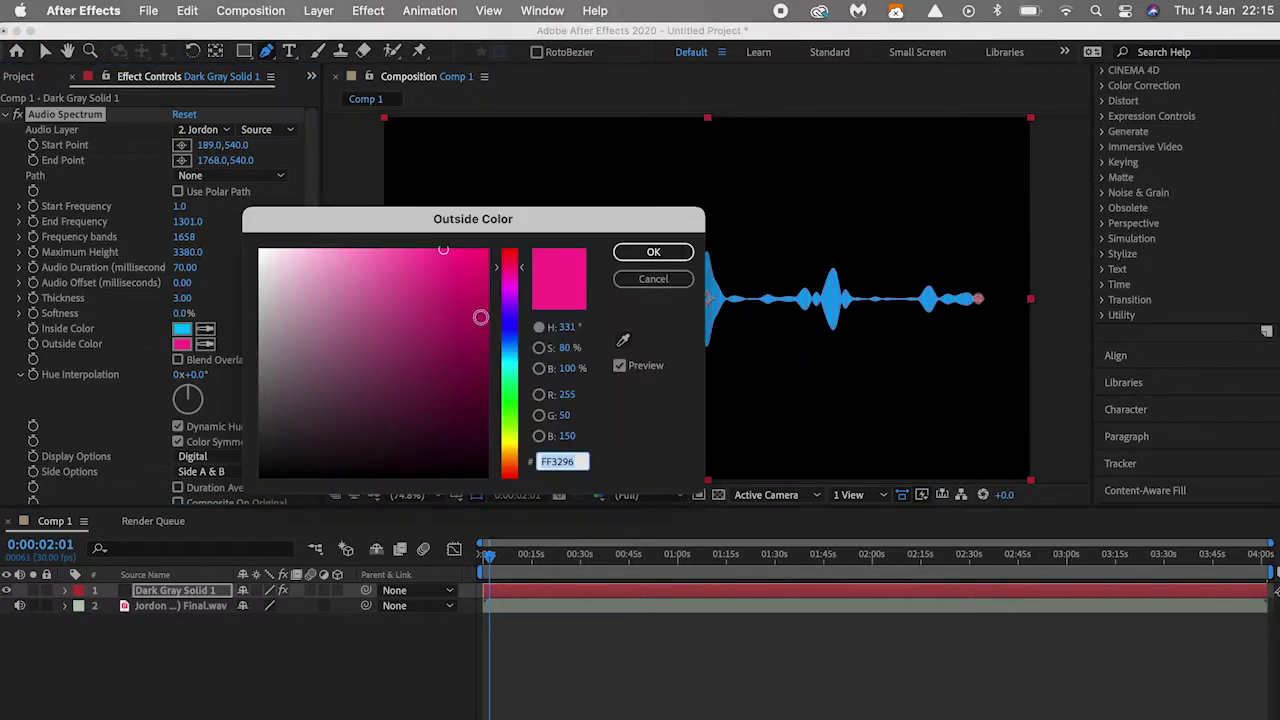
pyautogui.click(509, 320)
pyautogui.click(479, 262)
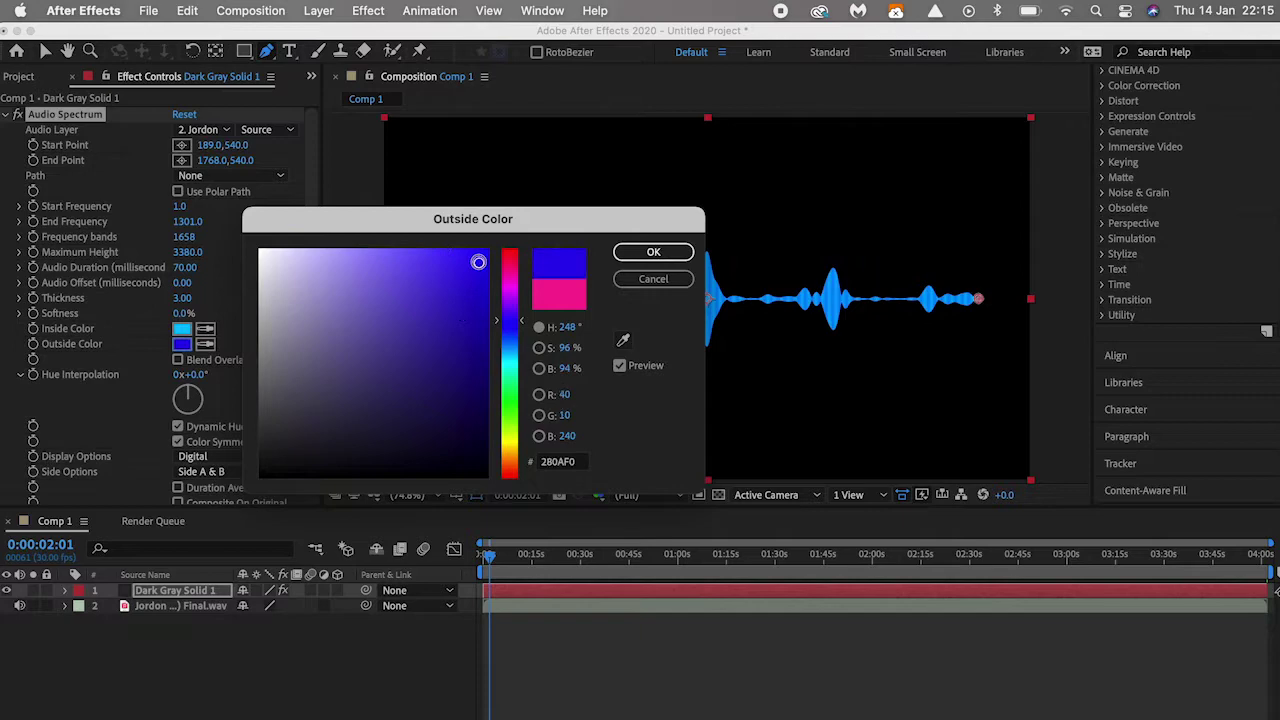
pyautogui.click(653, 253)
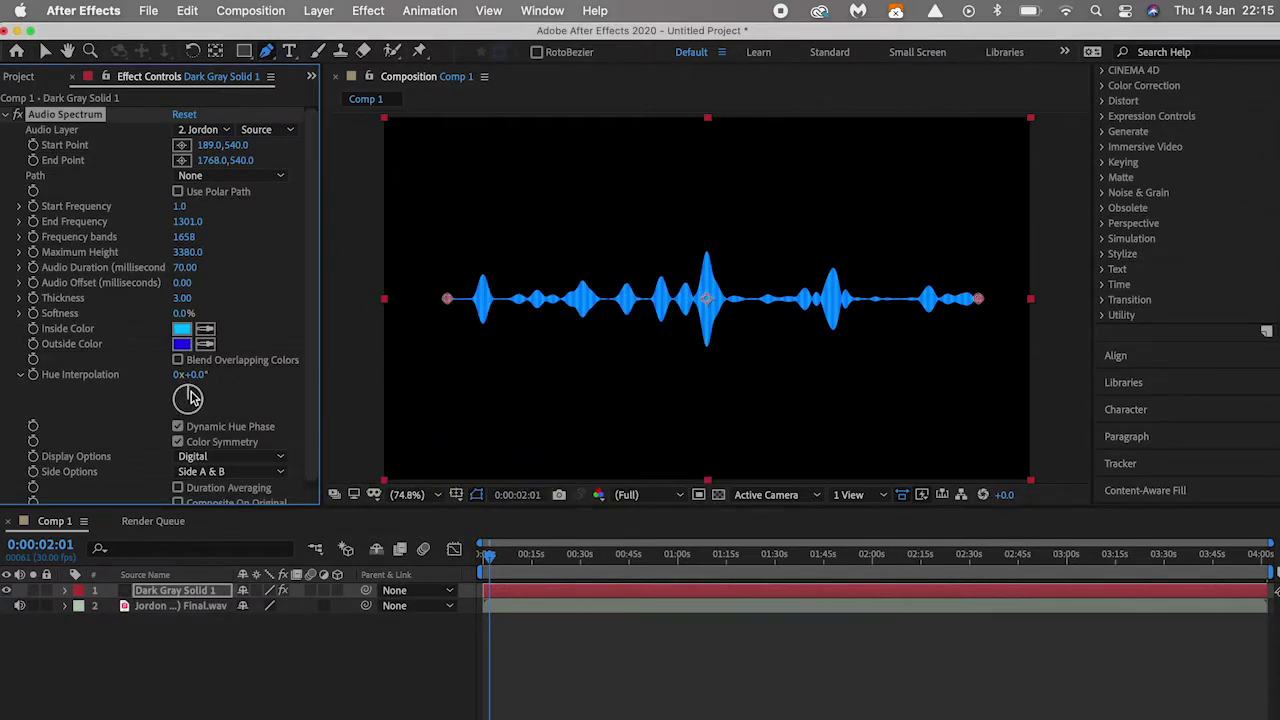
pyautogui.moveTo(188, 397); pyautogui.dragTo(209, 424)
# Set both Inside Color and Outside Color to white FFFFFF
pyautogui.click(182, 329)
pyautogui.moveTo(387, 278); pyautogui.dragTo(262, 252)
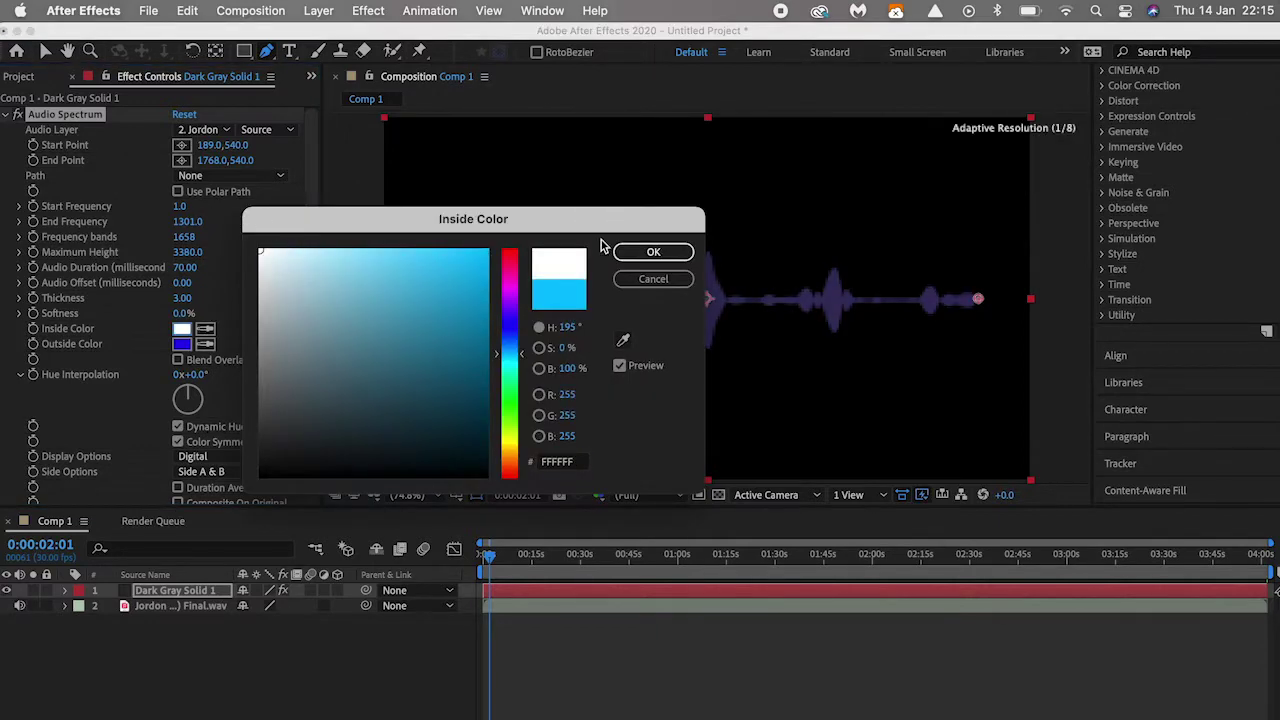
pyautogui.click(653, 252)
pyautogui.click(181, 344)
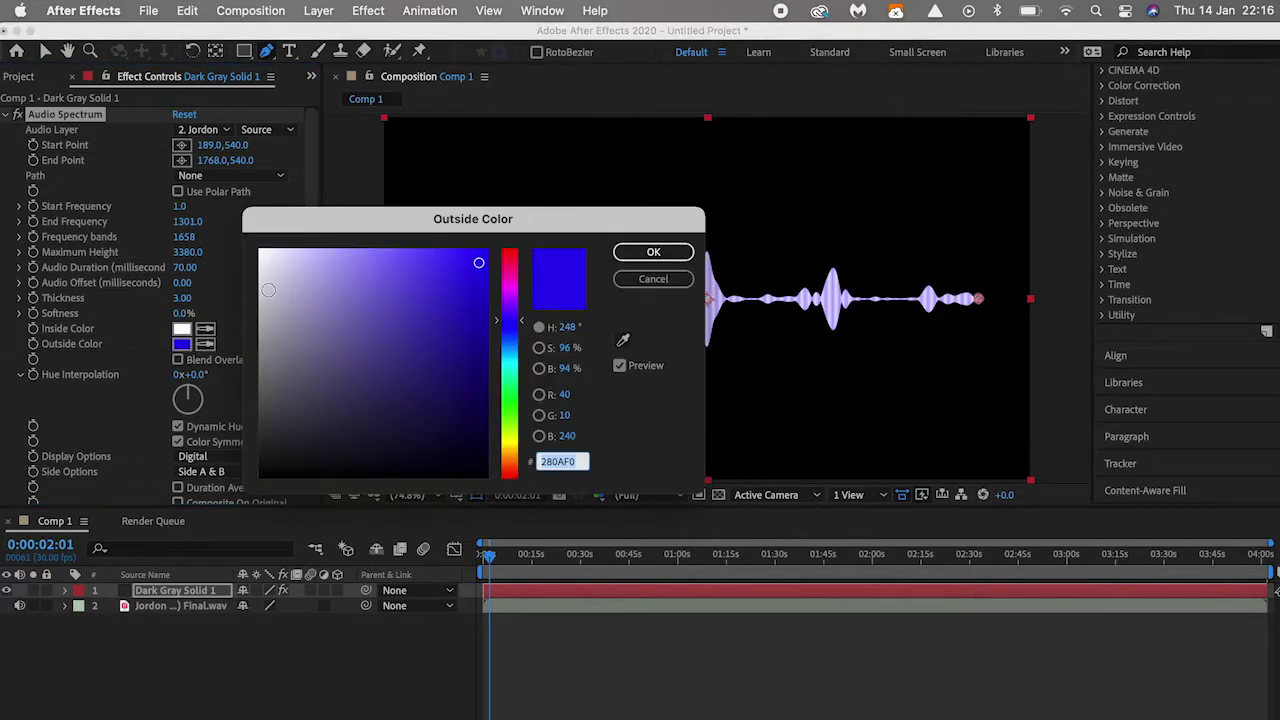
pyautogui.moveTo(268, 290); pyautogui.dragTo(203, 233)
pyautogui.click(653, 252)
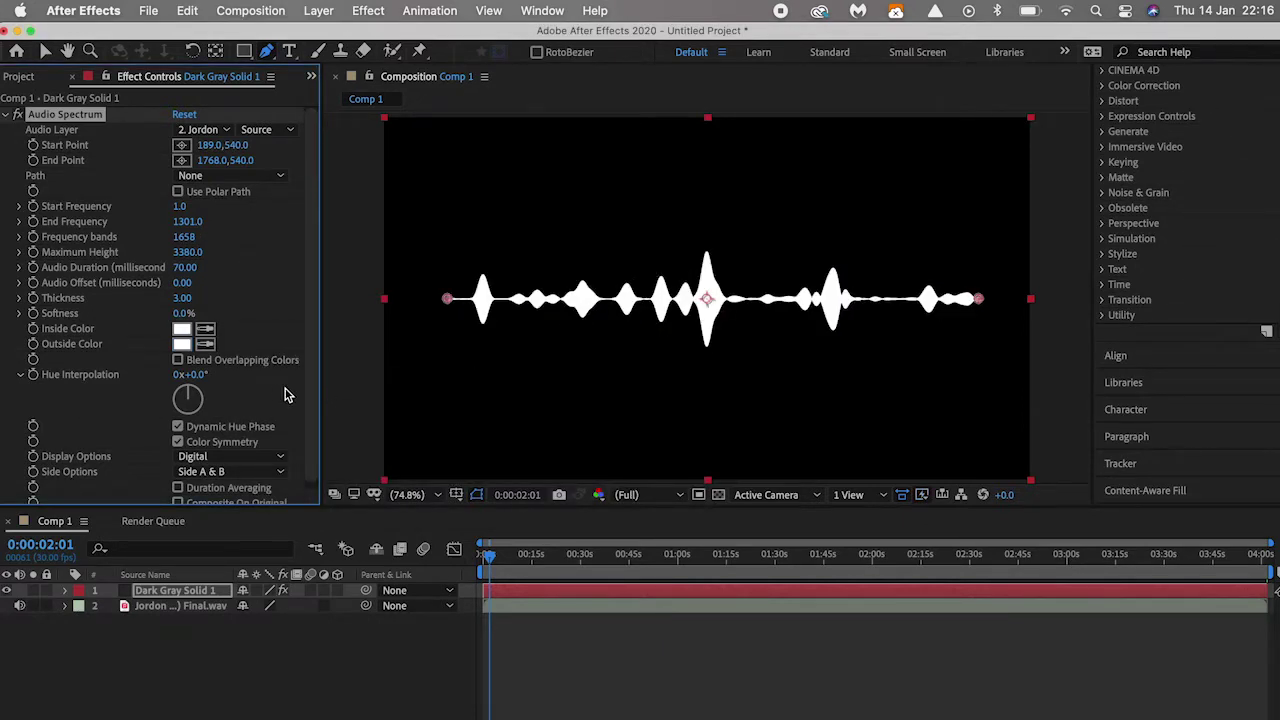
pyautogui.scroll(-1, 268, 397)
# Try the Analog lines and Analog dots display styles for the waveform
pyautogui.click(258, 452)
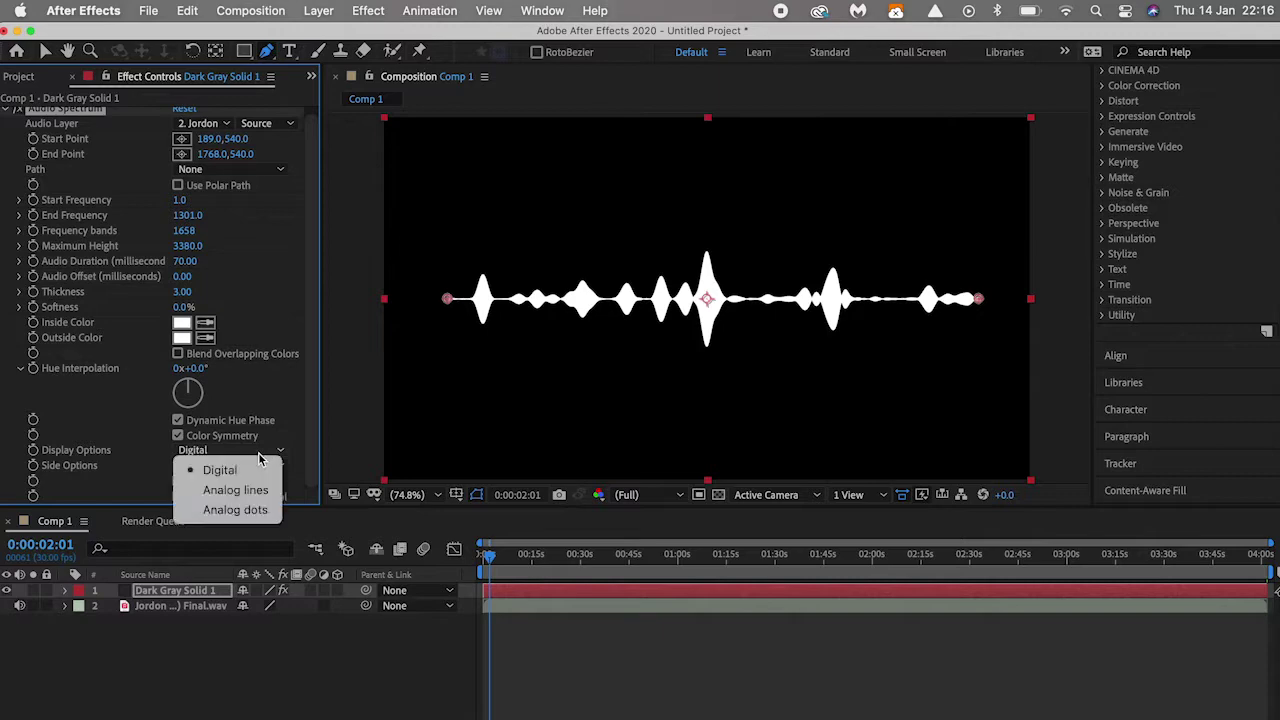
pyautogui.click(278, 400)
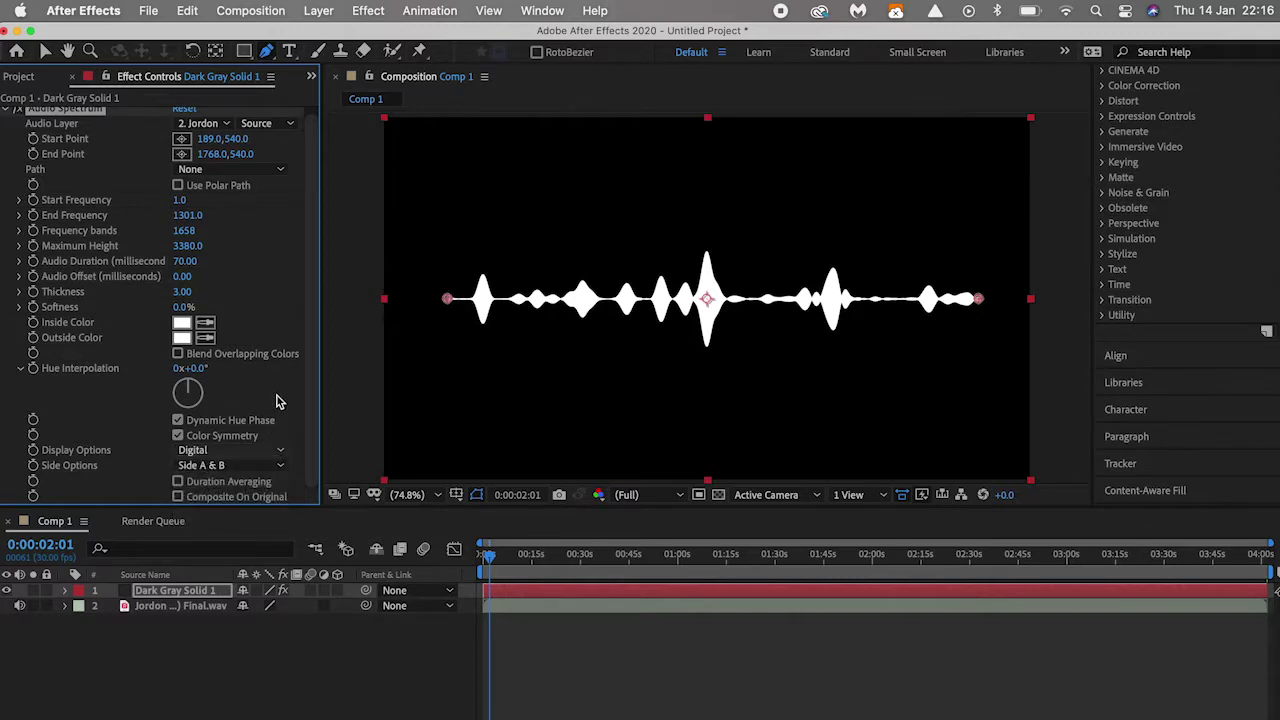
pyautogui.click(266, 452)
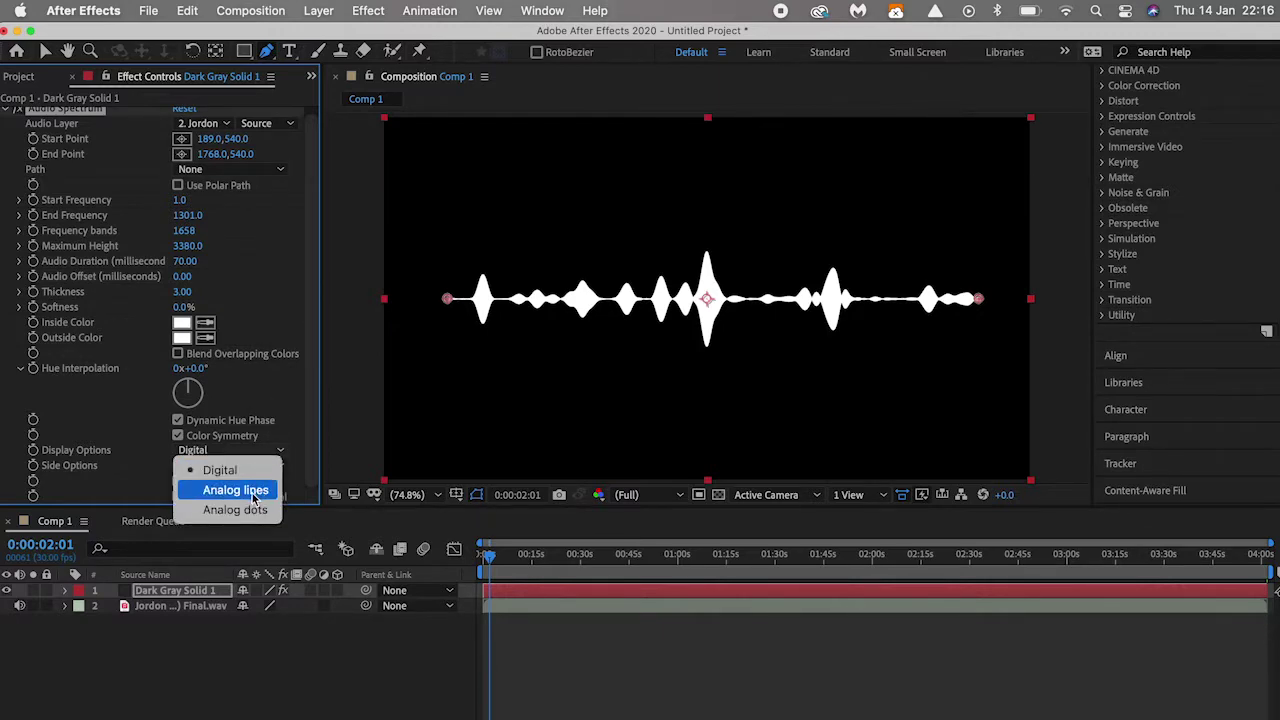
pyautogui.click(235, 490)
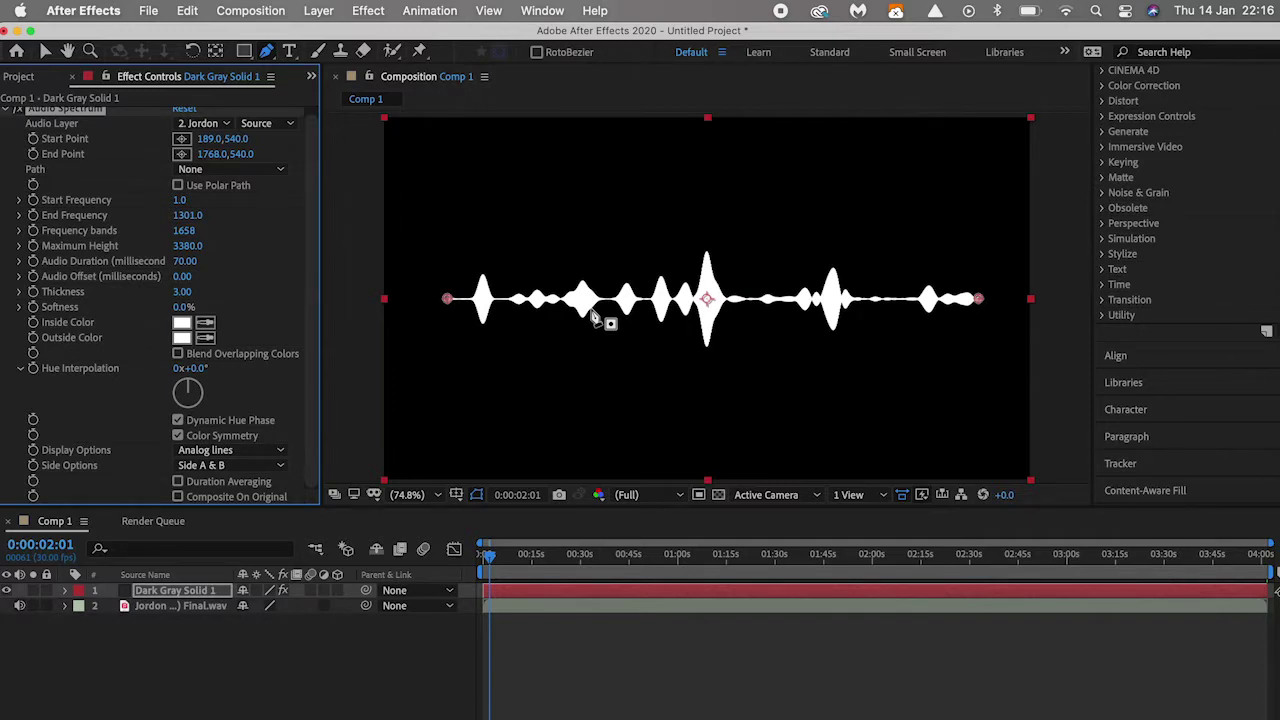
pyautogui.click(260, 453)
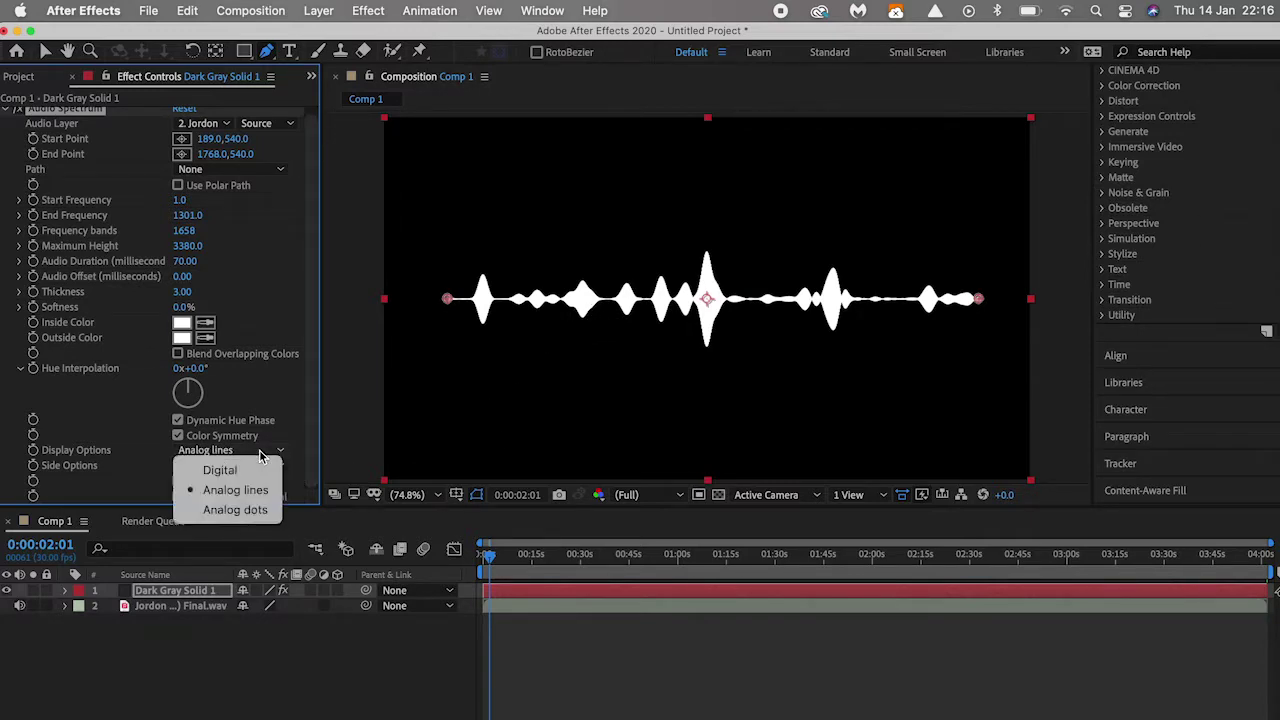
pyautogui.click(236, 510)
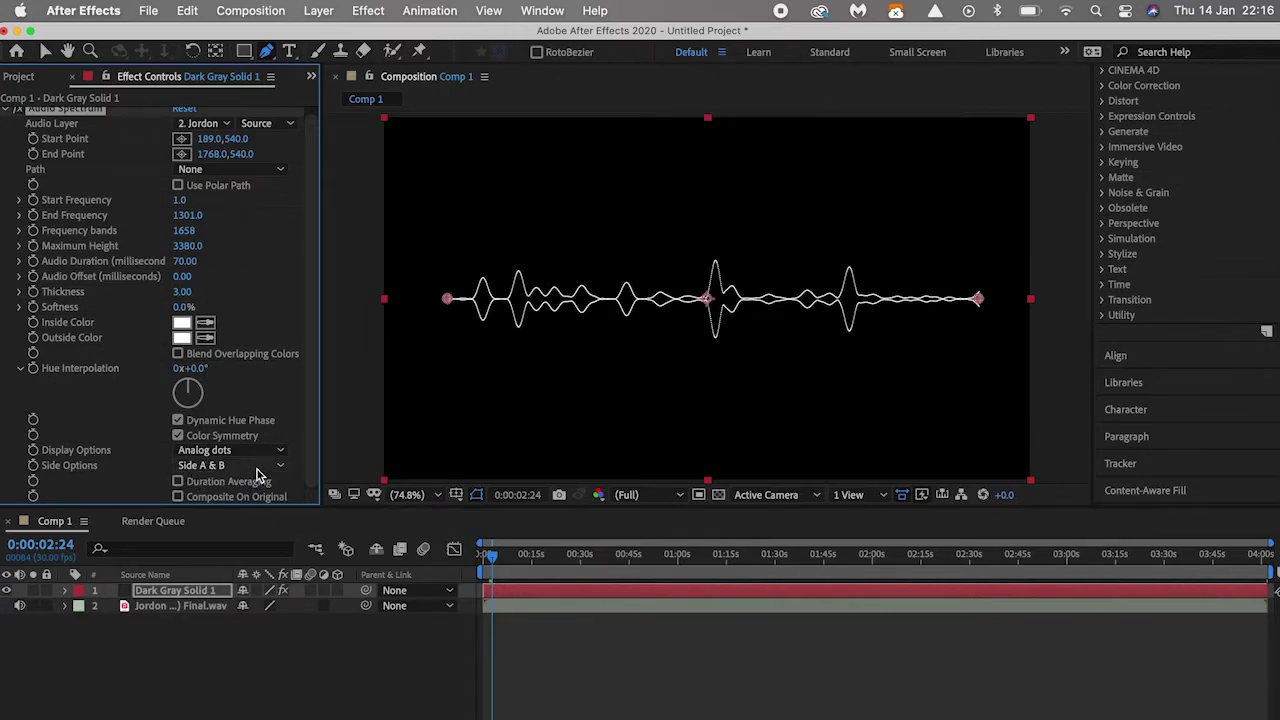
# Set Side Options to Side B and Display Options back to Digital
pyautogui.click(259, 467)
pyautogui.click(241, 487)
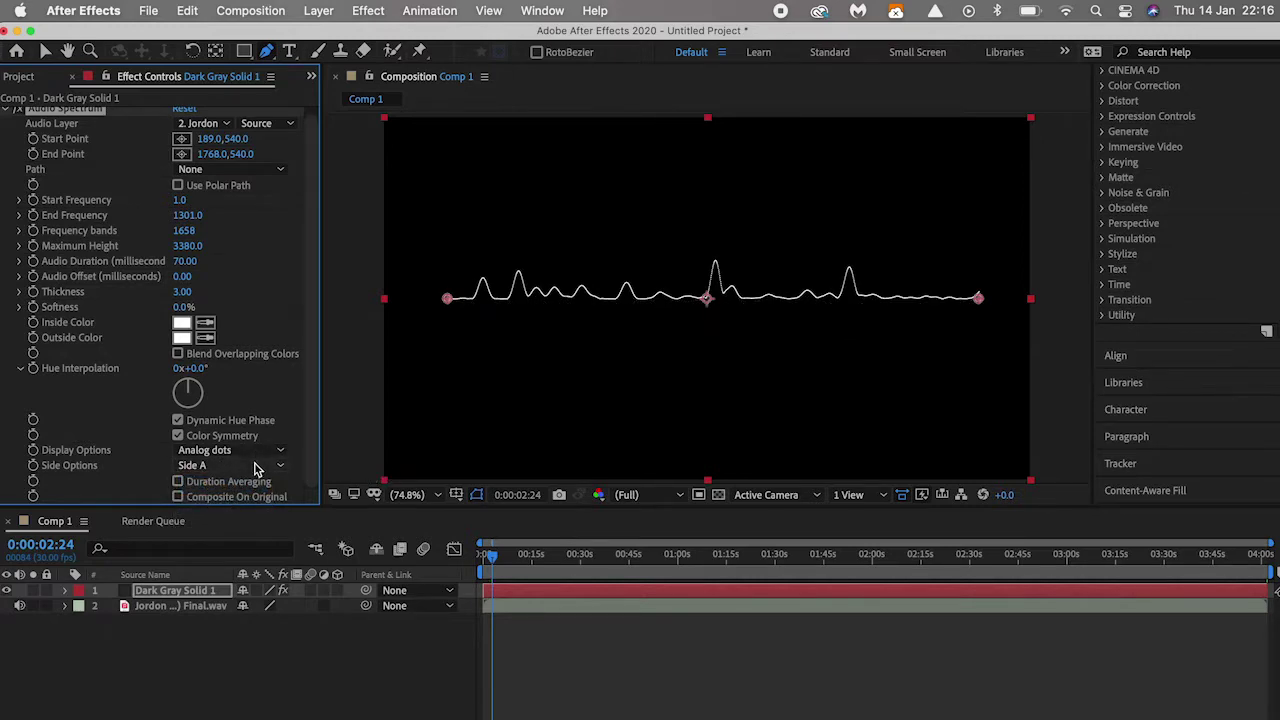
pyautogui.click(257, 464)
pyautogui.click(243, 507)
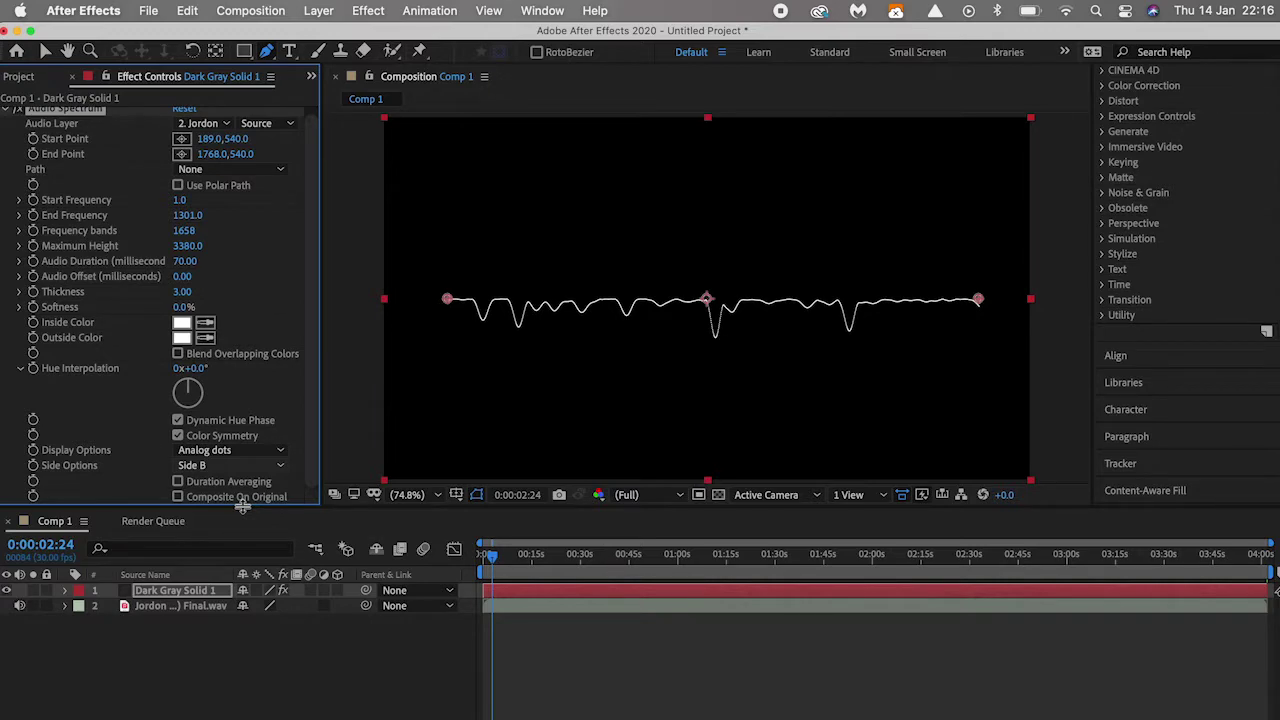
pyautogui.click(240, 466)
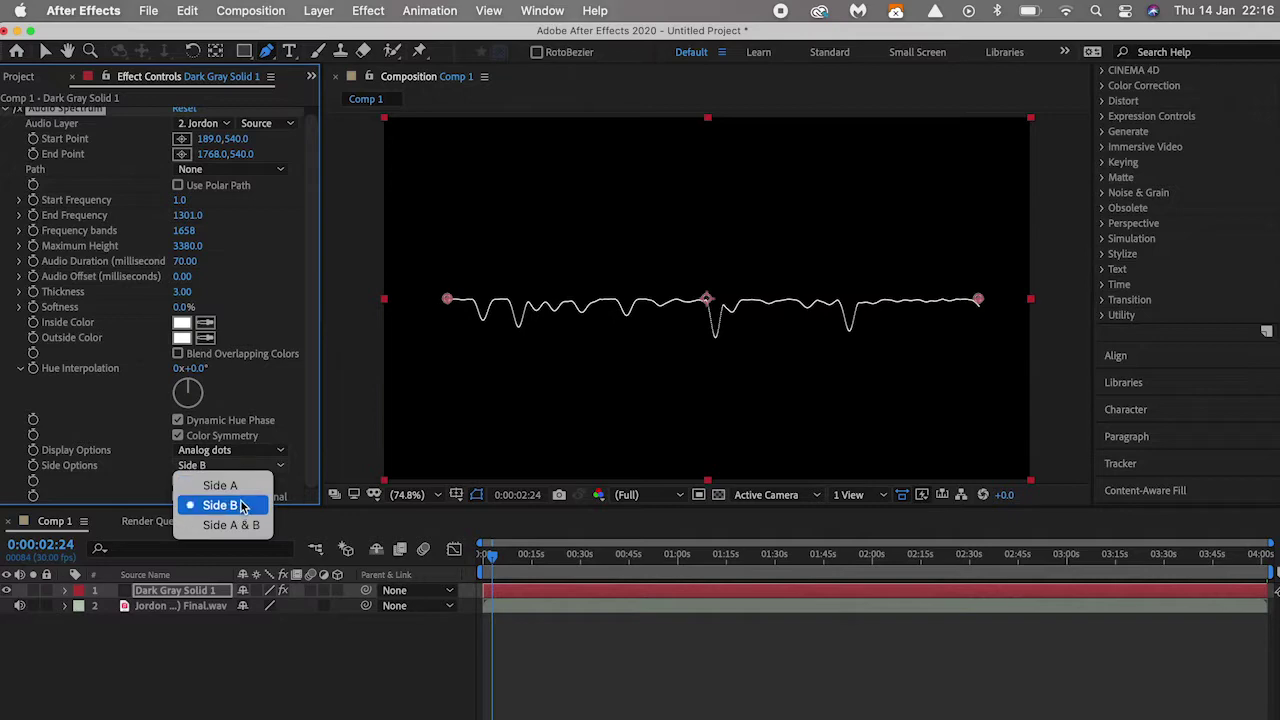
pyautogui.click(240, 455)
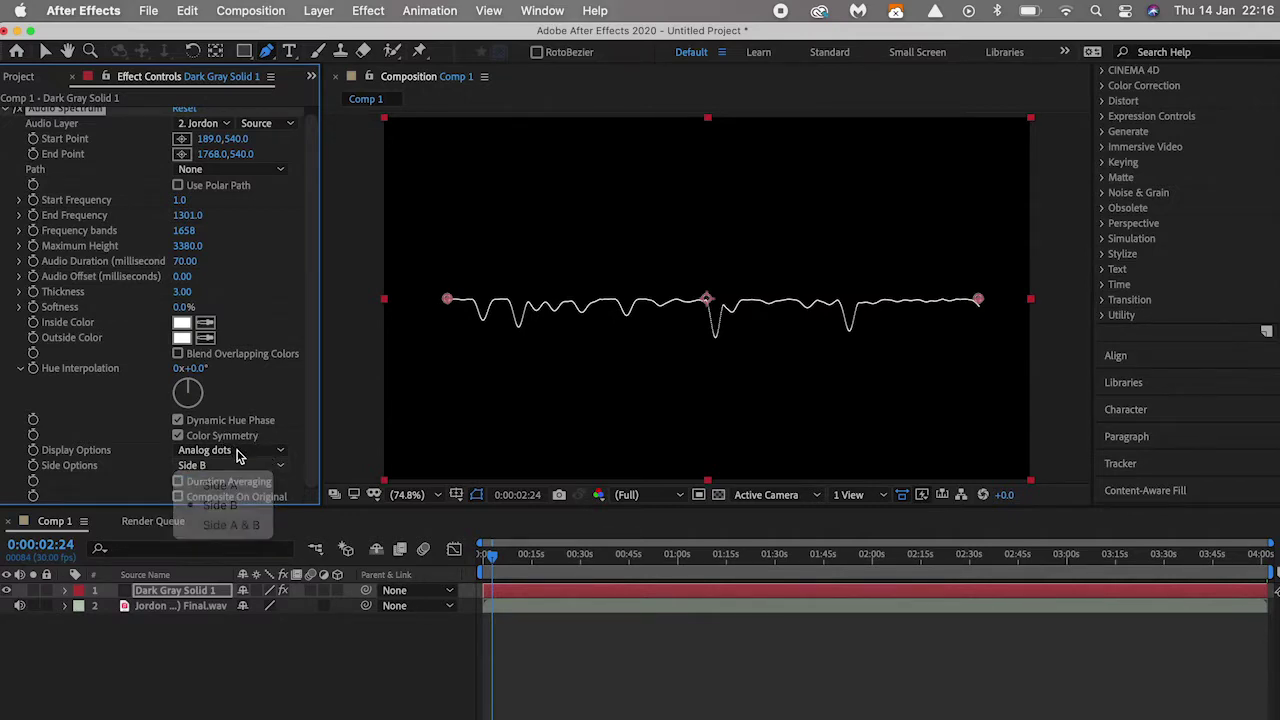
pyautogui.click(240, 452)
pyautogui.click(233, 471)
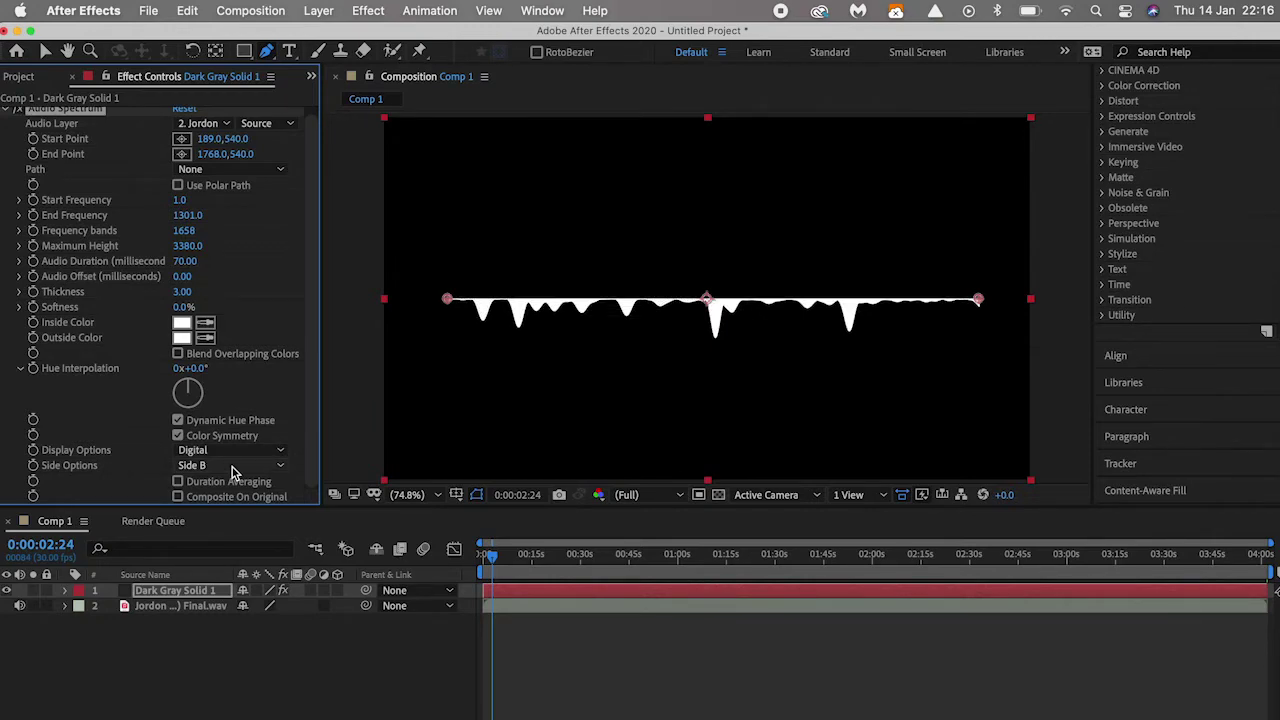
pyautogui.click(443, 302)
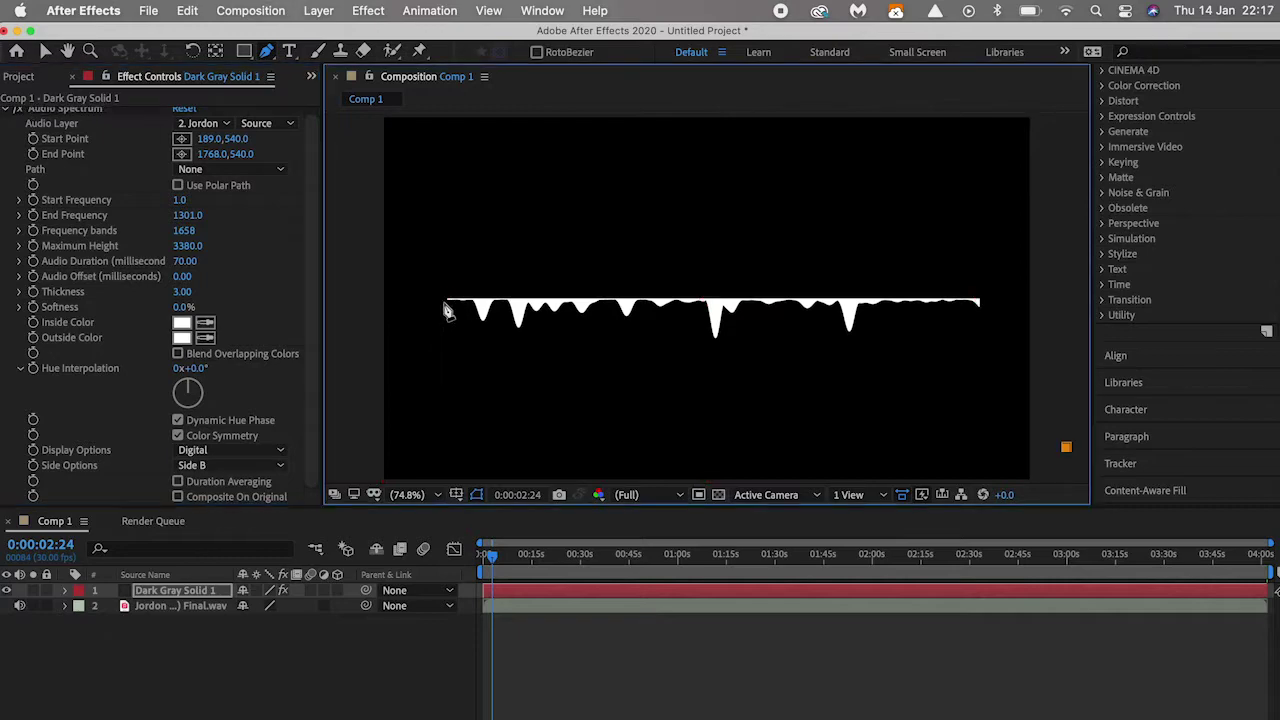
# Search 'polar' and apply Polar Coordinates to the spectrum layer
pyautogui.scroll(5, 1200, 248)
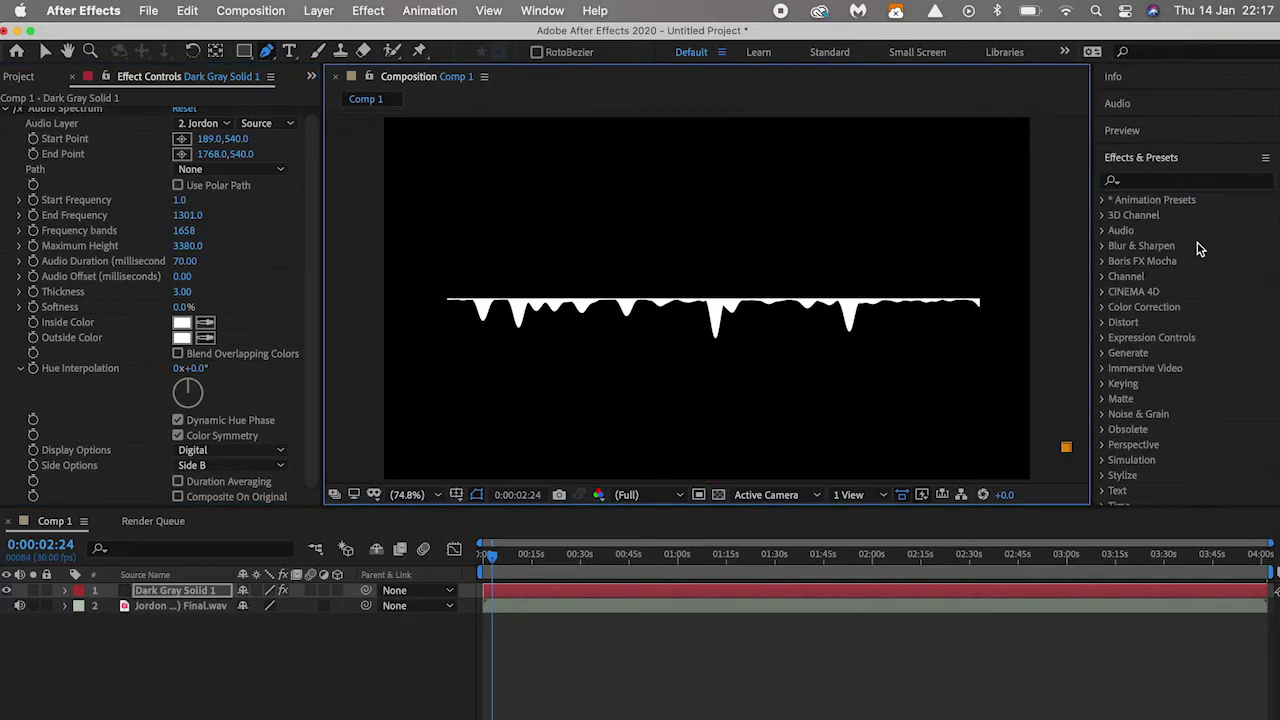
pyautogui.click(1179, 184)
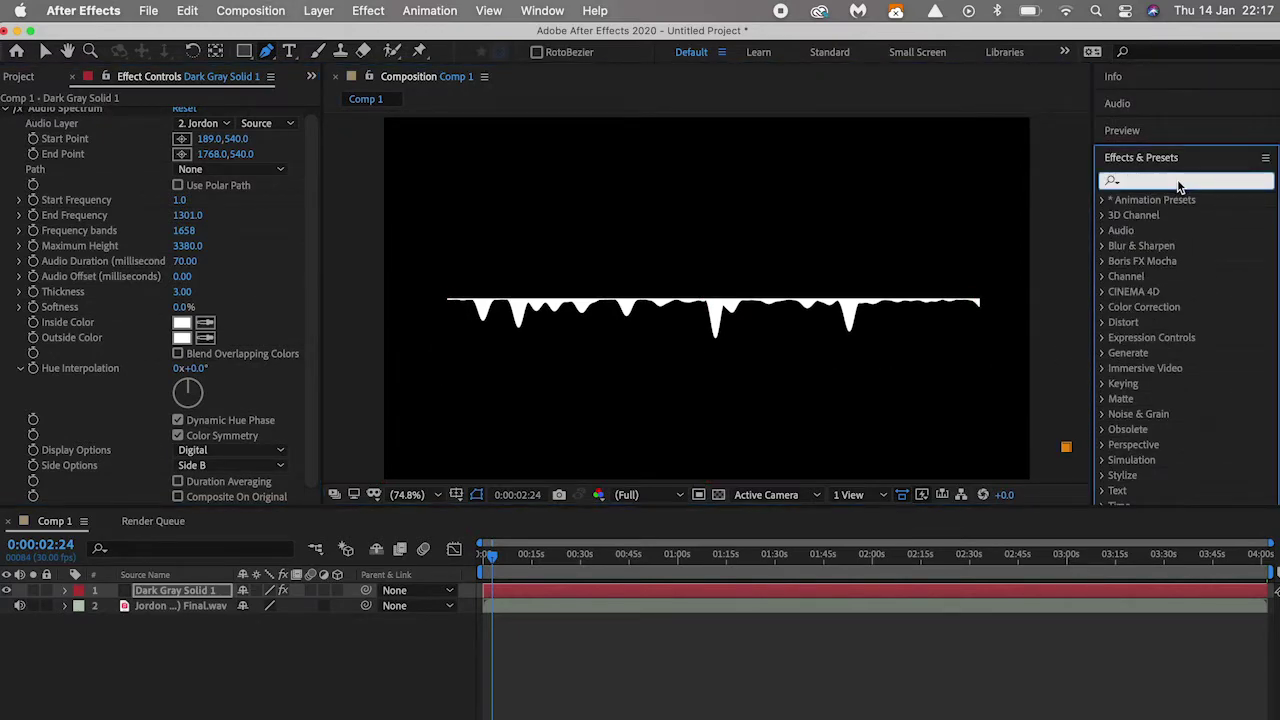
pyautogui.write('polar')
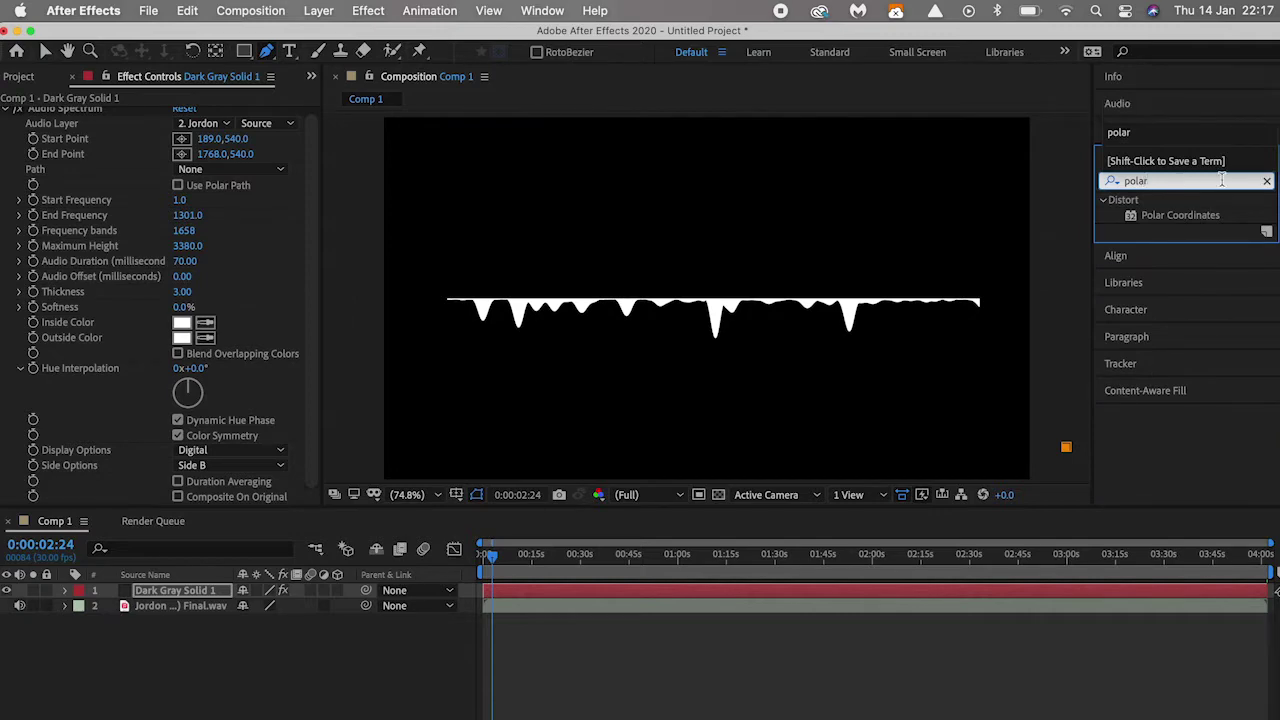
pyautogui.moveTo(1204, 224); pyautogui.dragTo(718, 304)
pyautogui.press('v')
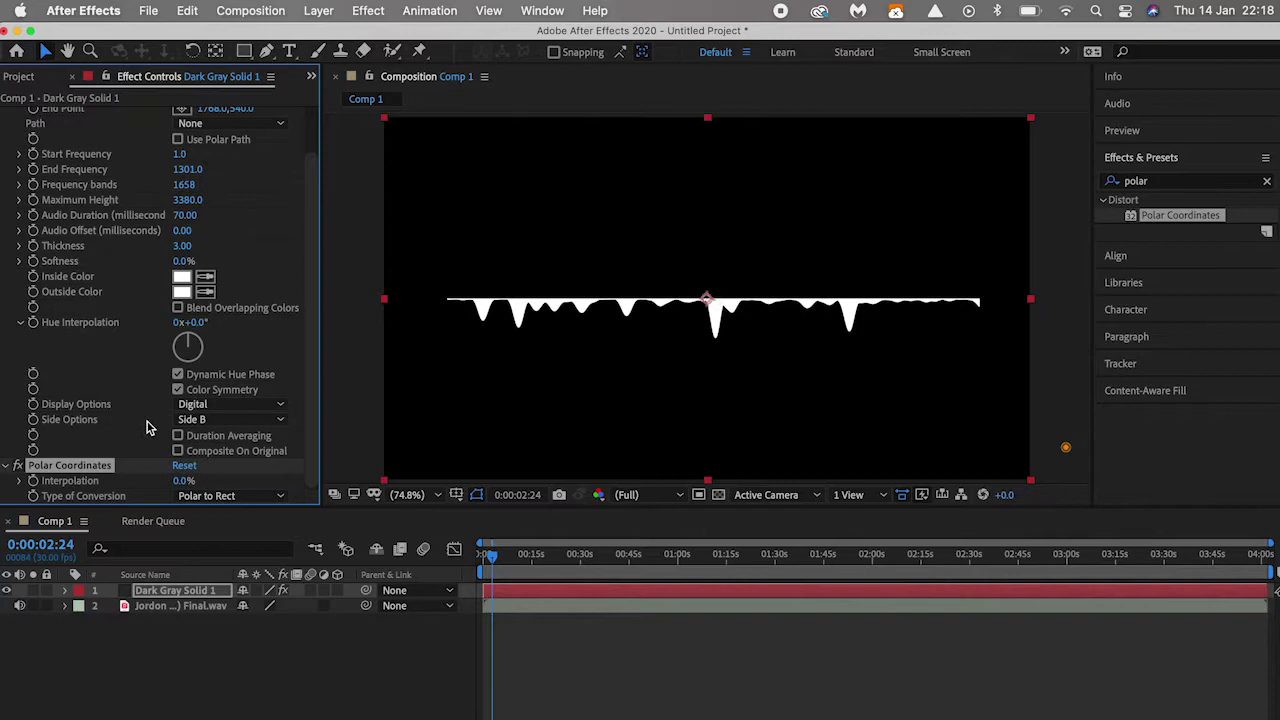
# Set conversion to Rect to Polar with 80% interpolation and preview the ring
pyautogui.click(207, 497)
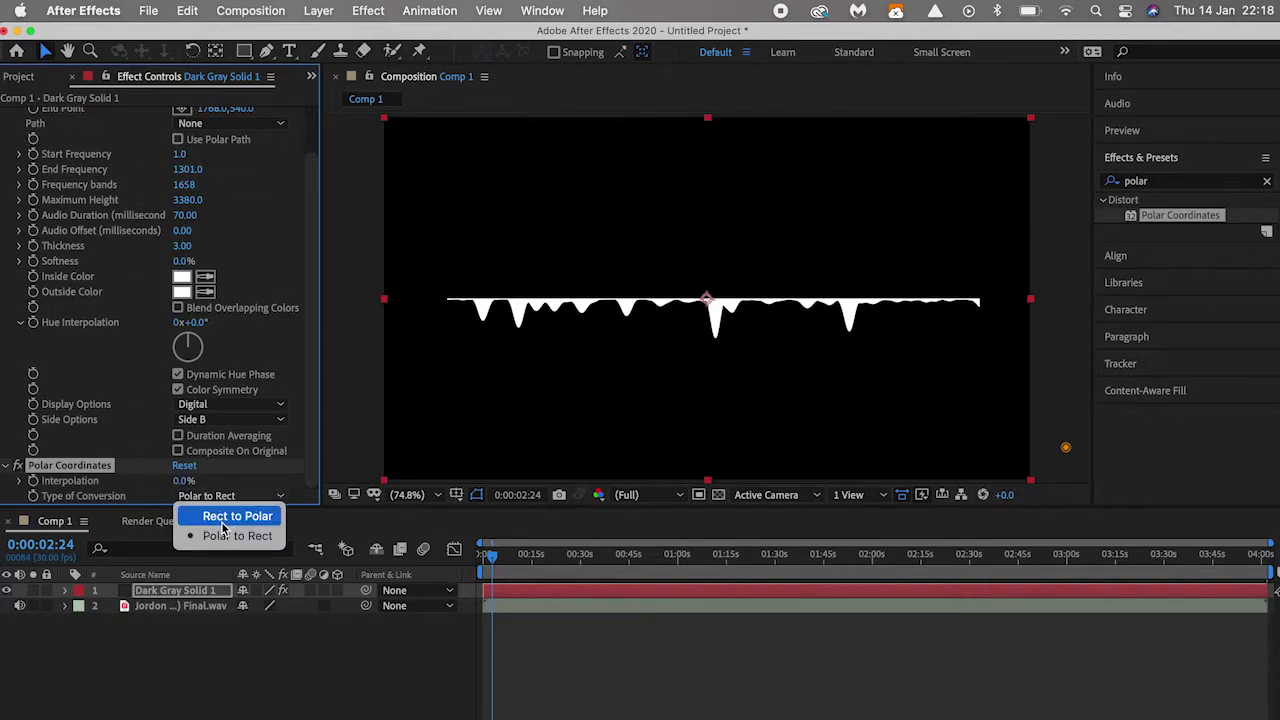
pyautogui.click(232, 516)
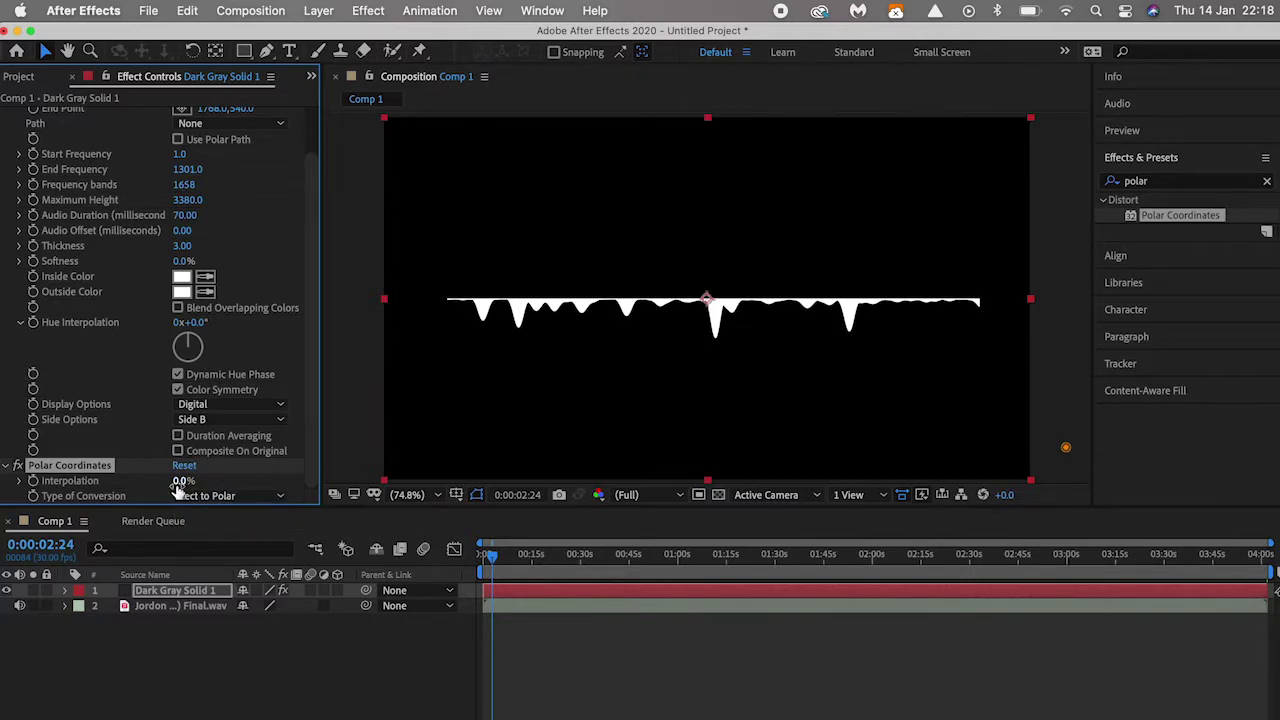
pyautogui.moveTo(185, 480); pyautogui.dragTo(256, 485)
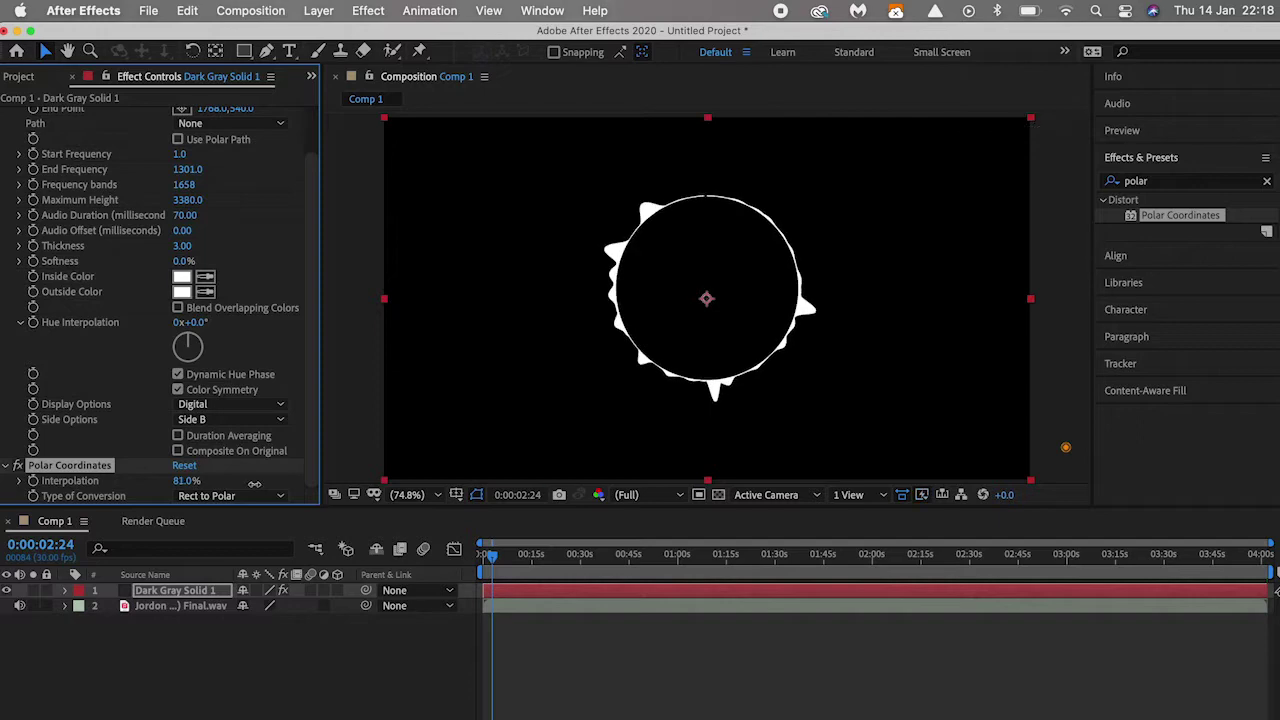
pyautogui.moveTo(254, 484); pyautogui.dragTo(252, 484)
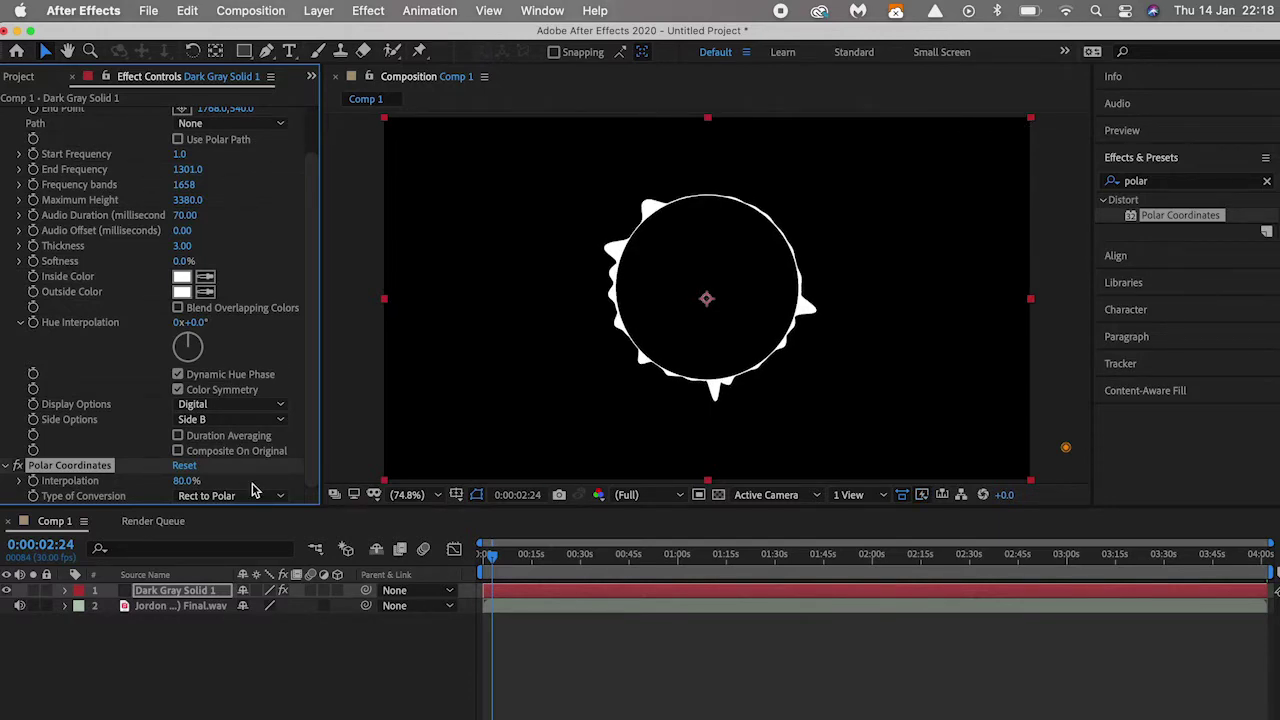
pyautogui.press('space')
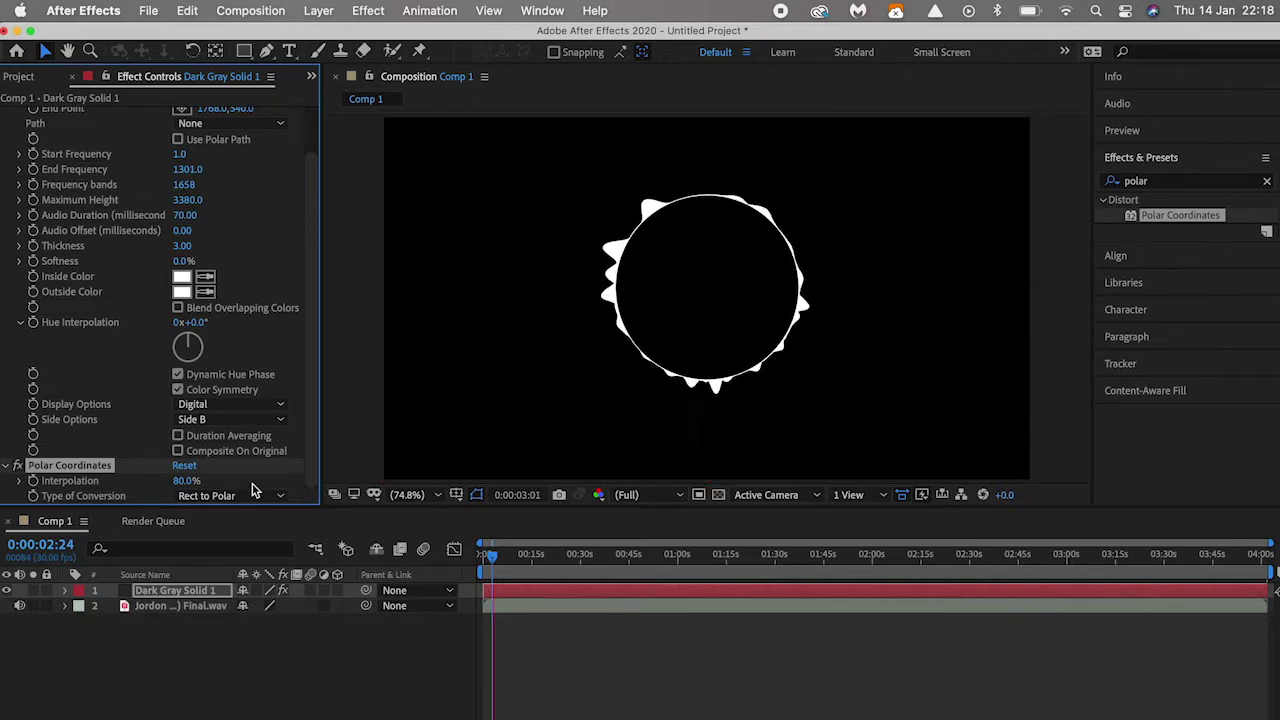
pyautogui.press('space')
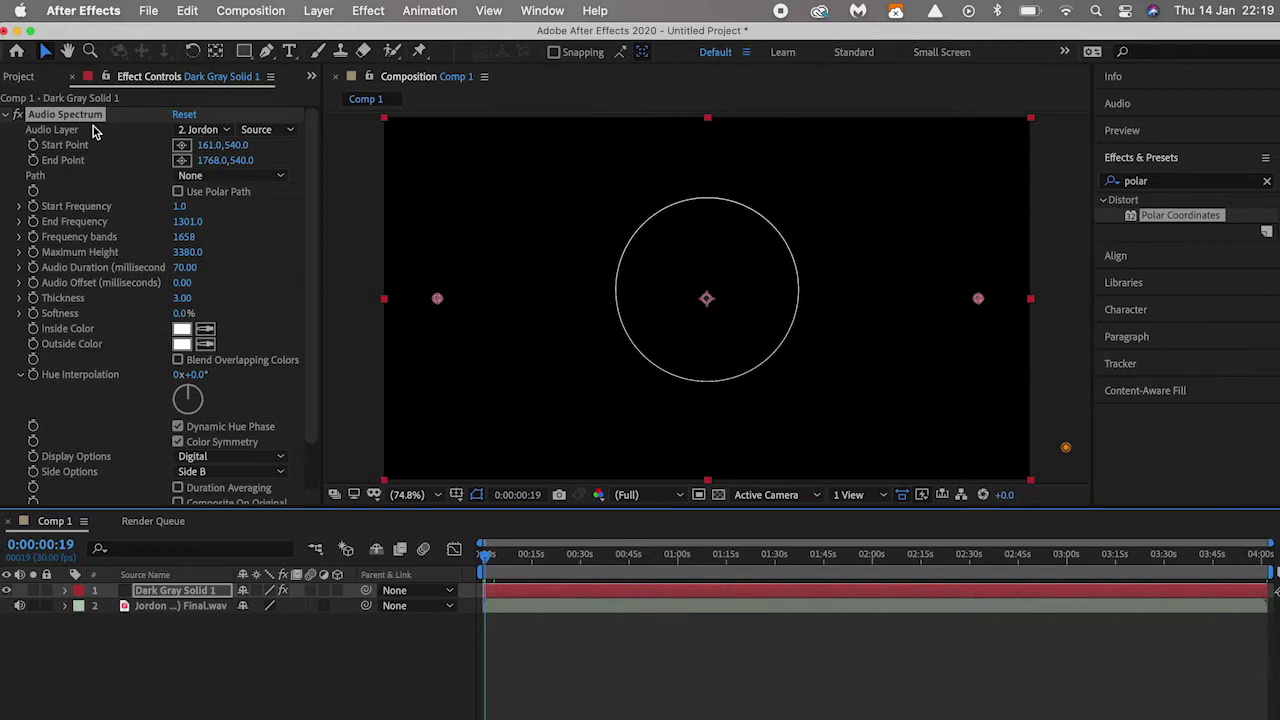
# Add the Dreams artwork image to Comp 1 and scale it up to fill the frame
pyautogui.click(24, 80)
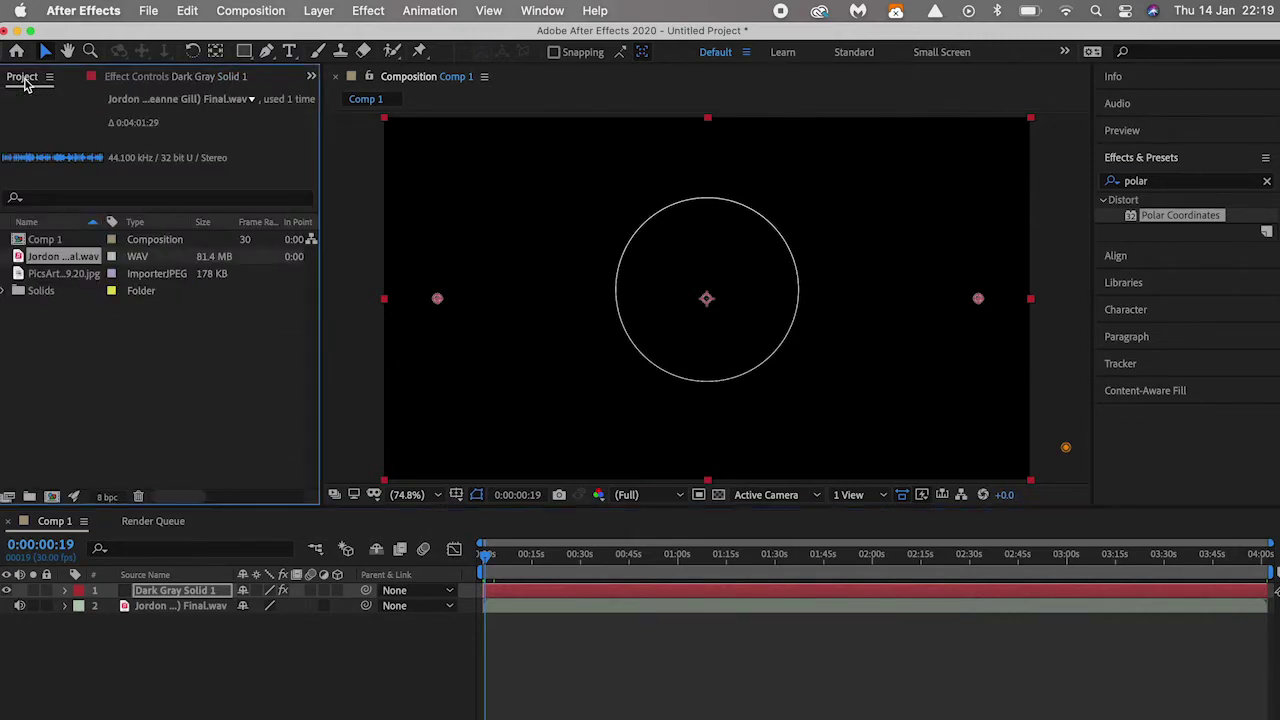
pyautogui.click(56, 275)
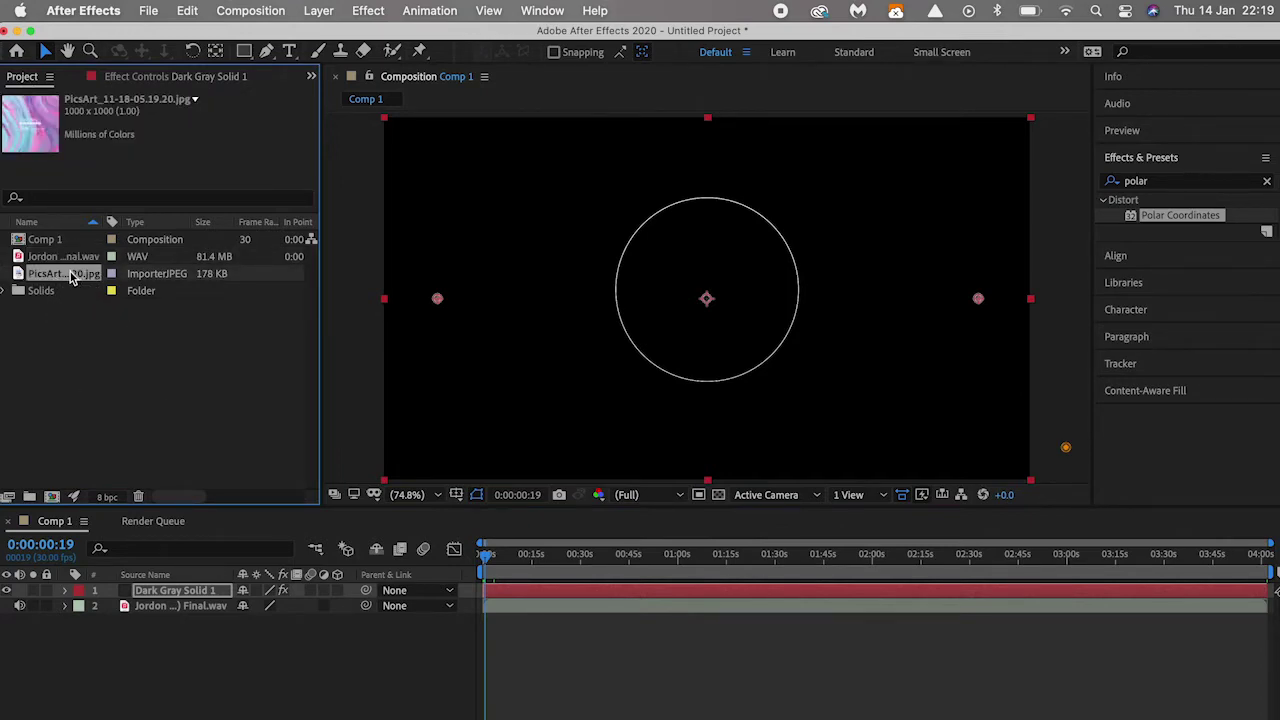
pyautogui.moveTo(70, 278); pyautogui.dragTo(129, 649)
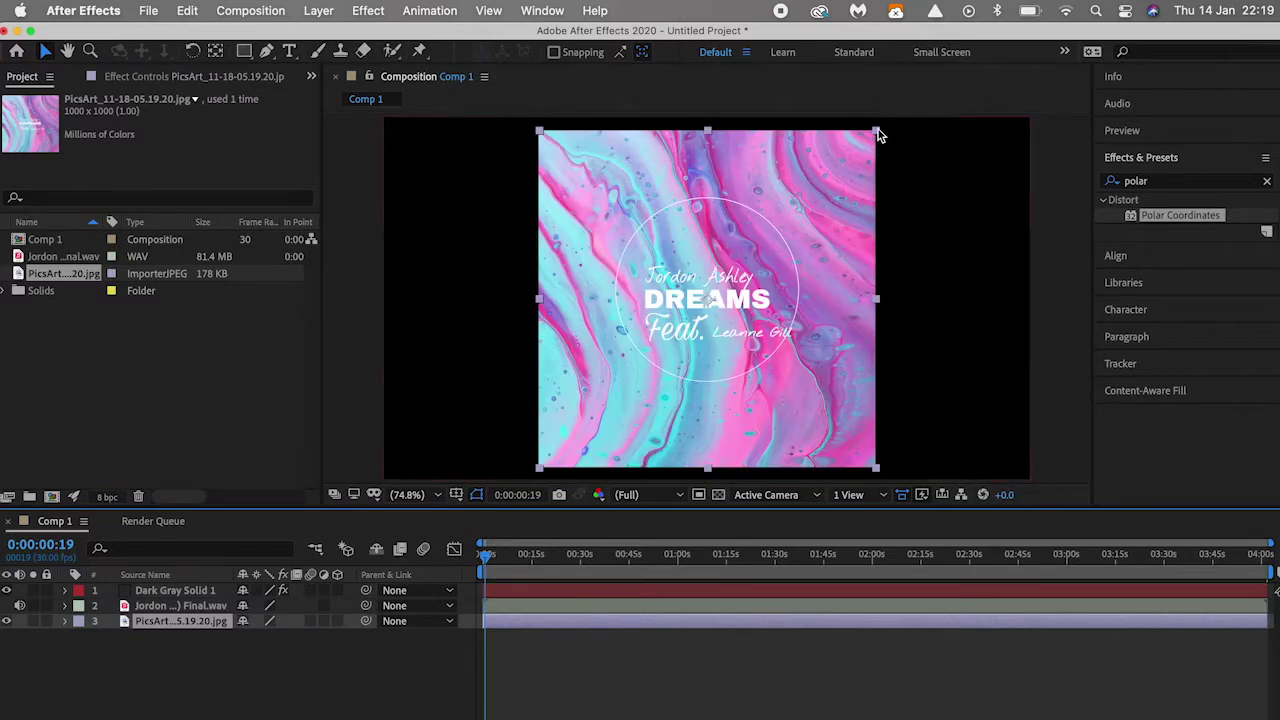
pyautogui.moveTo(877, 131); pyautogui.dragTo(906, 121)
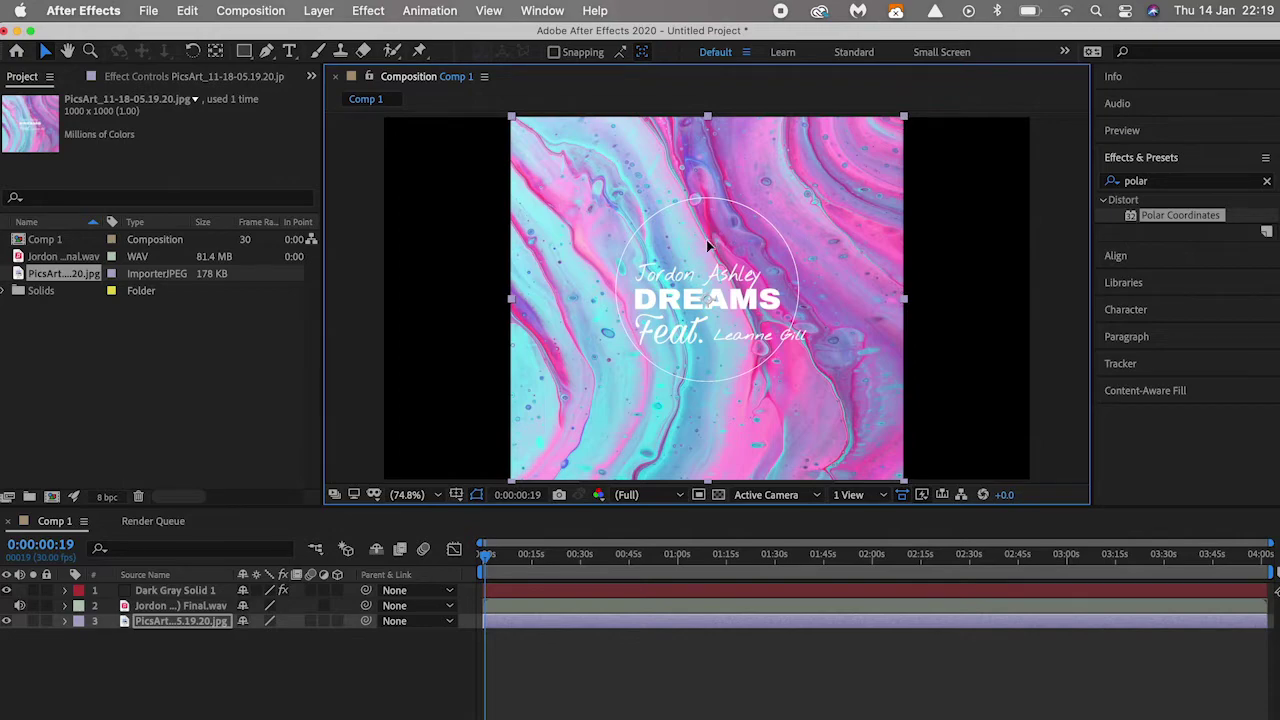
# Enlarge the white ring on Dark Gray Solid 1 and shift it down to centre on the title
pyautogui.click(168, 606)
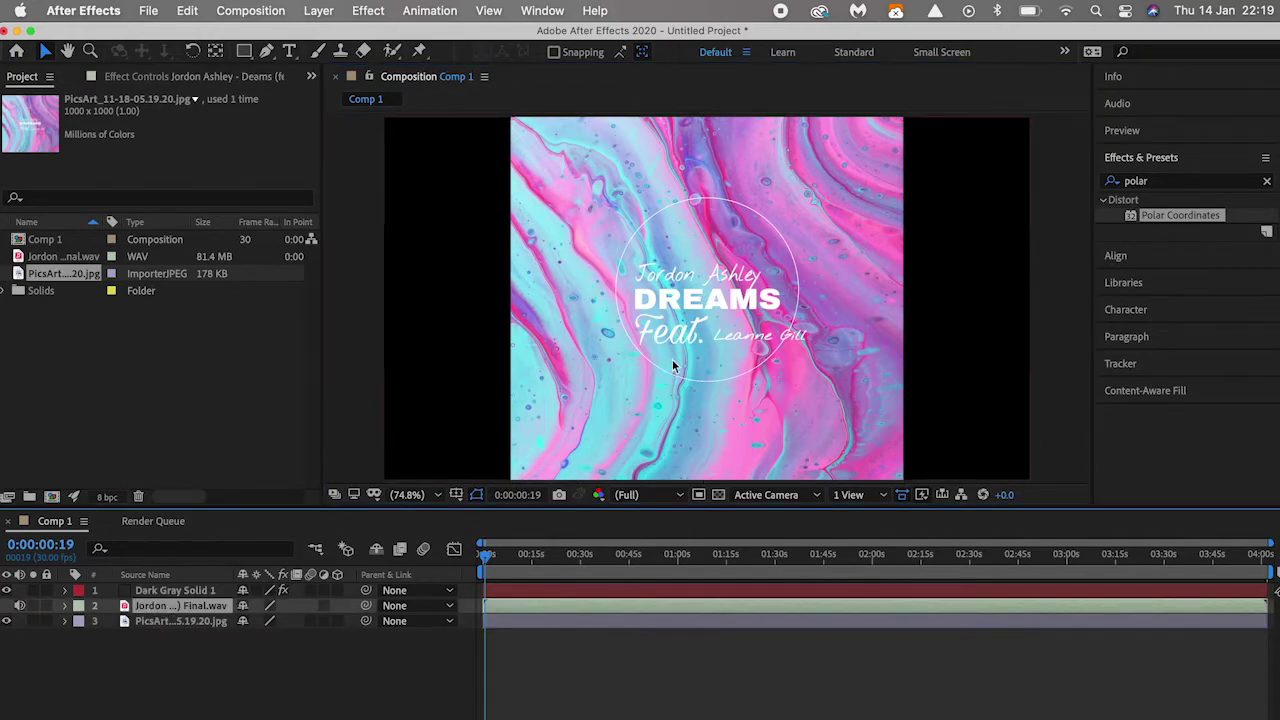
pyautogui.click(212, 591)
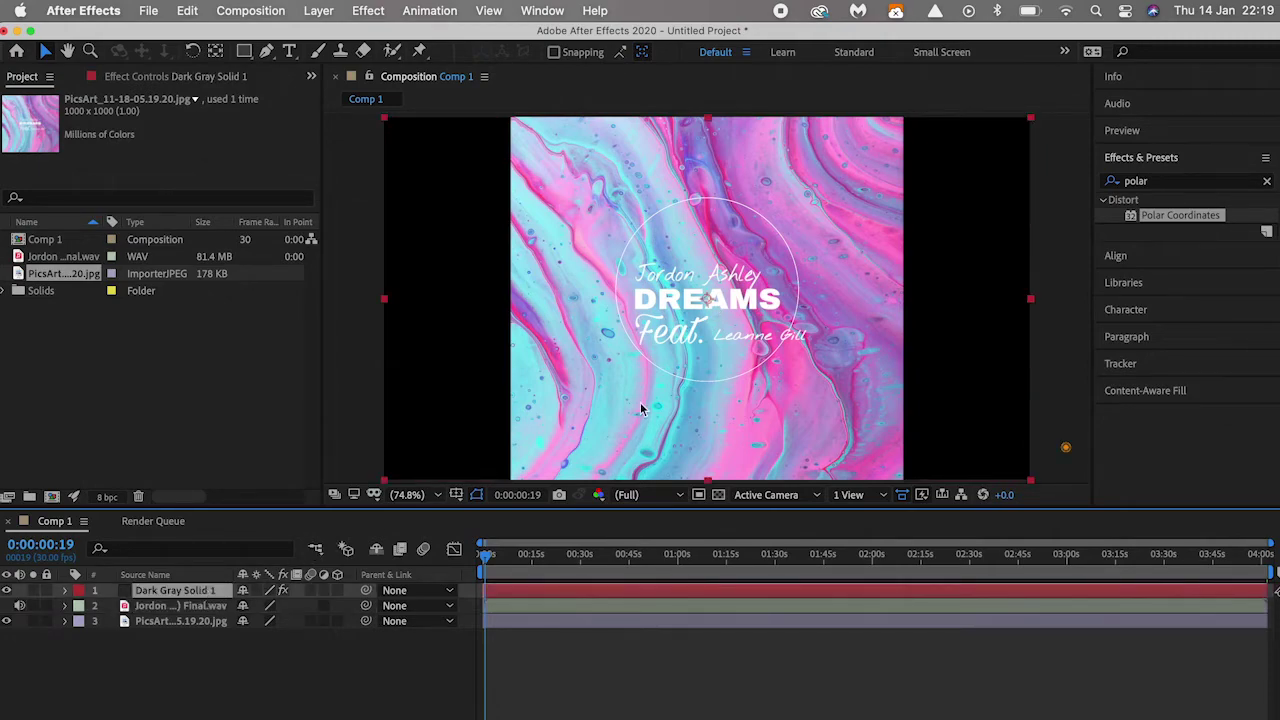
pyautogui.moveTo(1033, 127); pyautogui.dragTo(1134, 78)
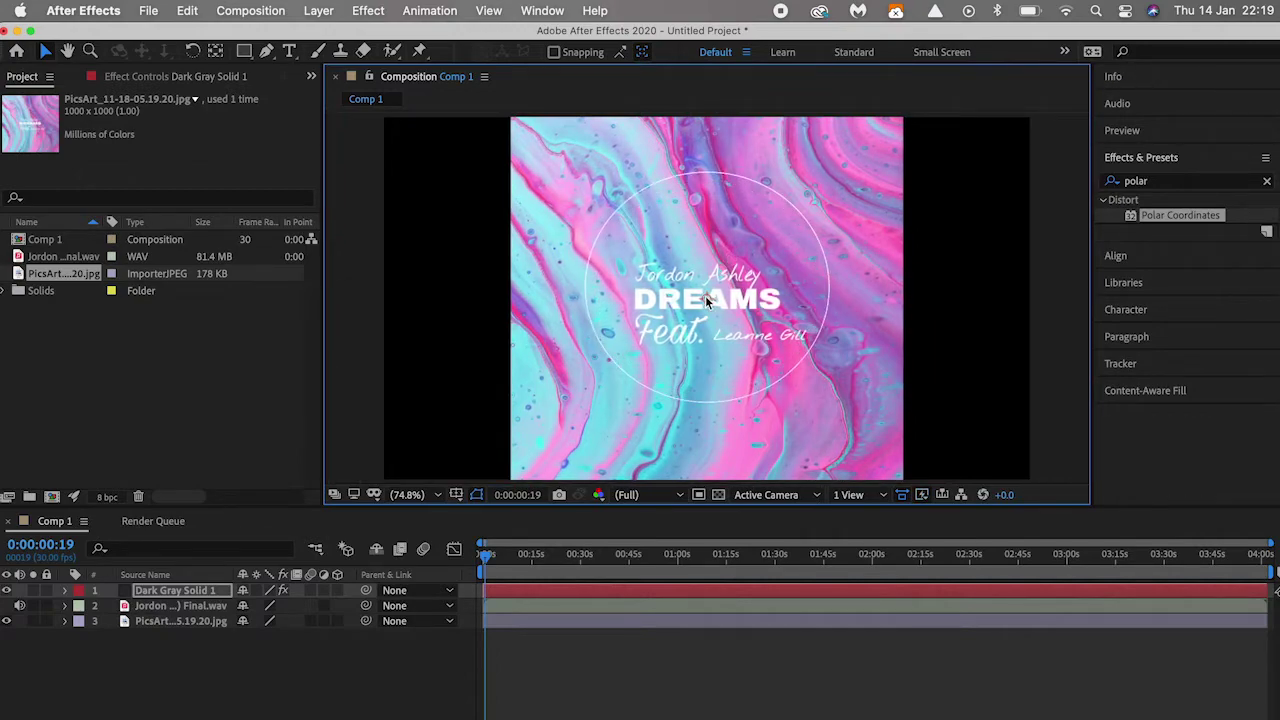
pyautogui.moveTo(706, 300); pyautogui.dragTo(706, 314)
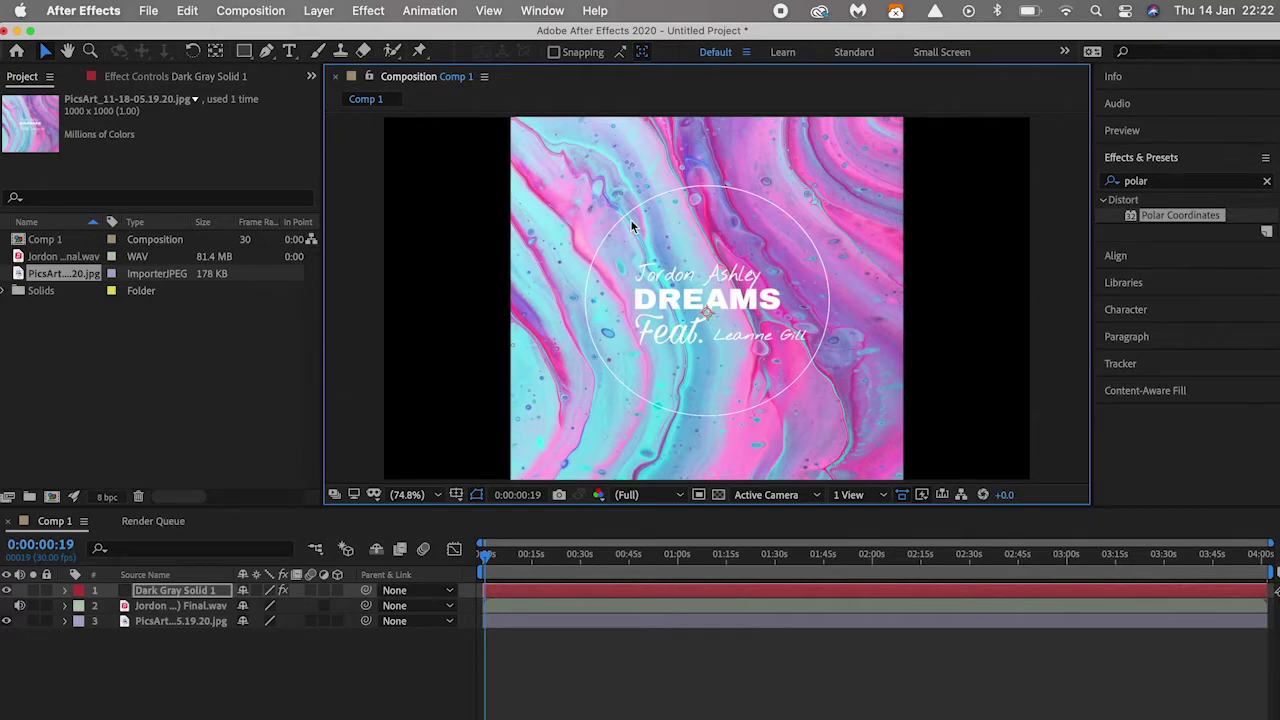
# Add Comp 1 to the Render Queue with Best Settings quality
pyautogui.click(246, 10)
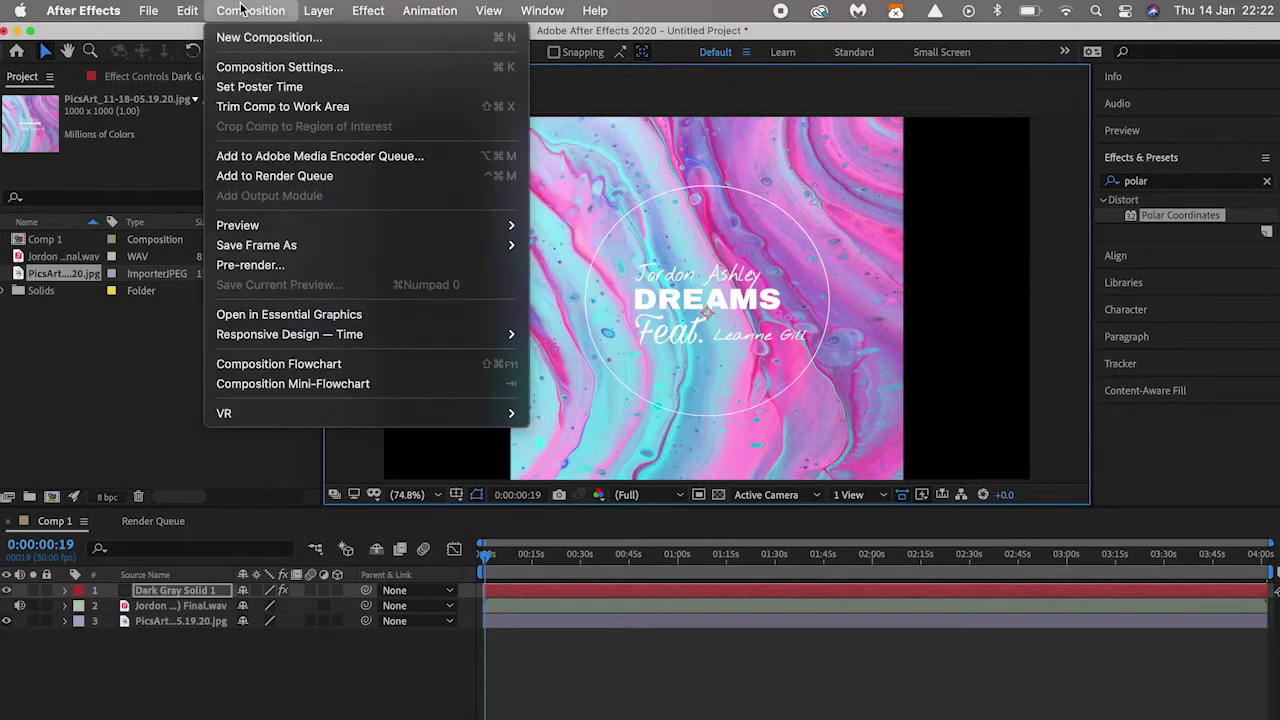
pyautogui.click(305, 177)
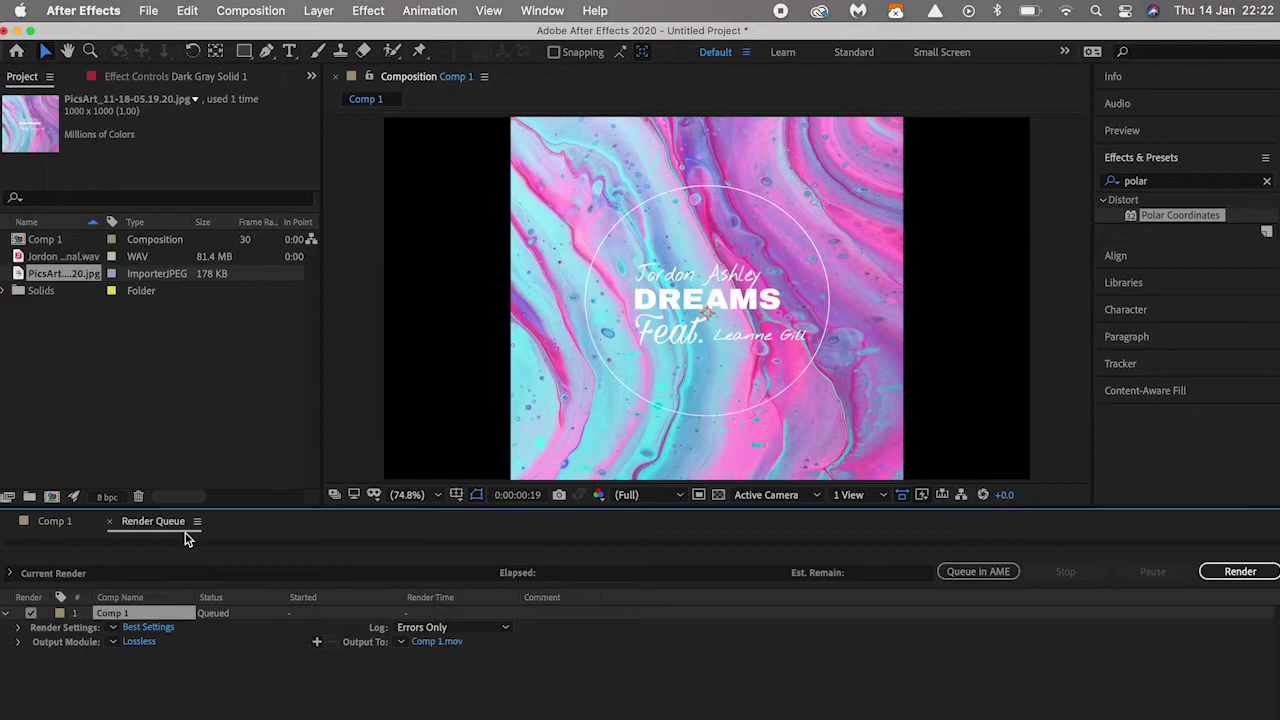
pyautogui.click(155, 628)
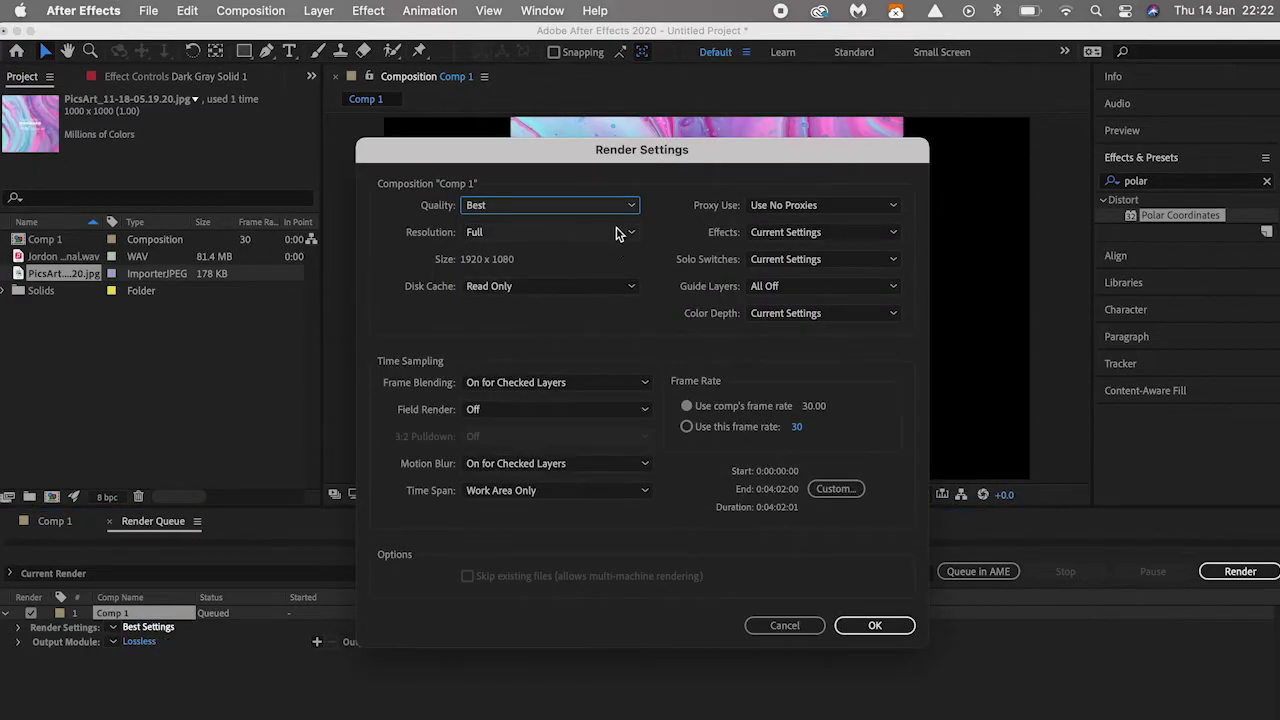
pyautogui.click(608, 205)
pyautogui.click(577, 255)
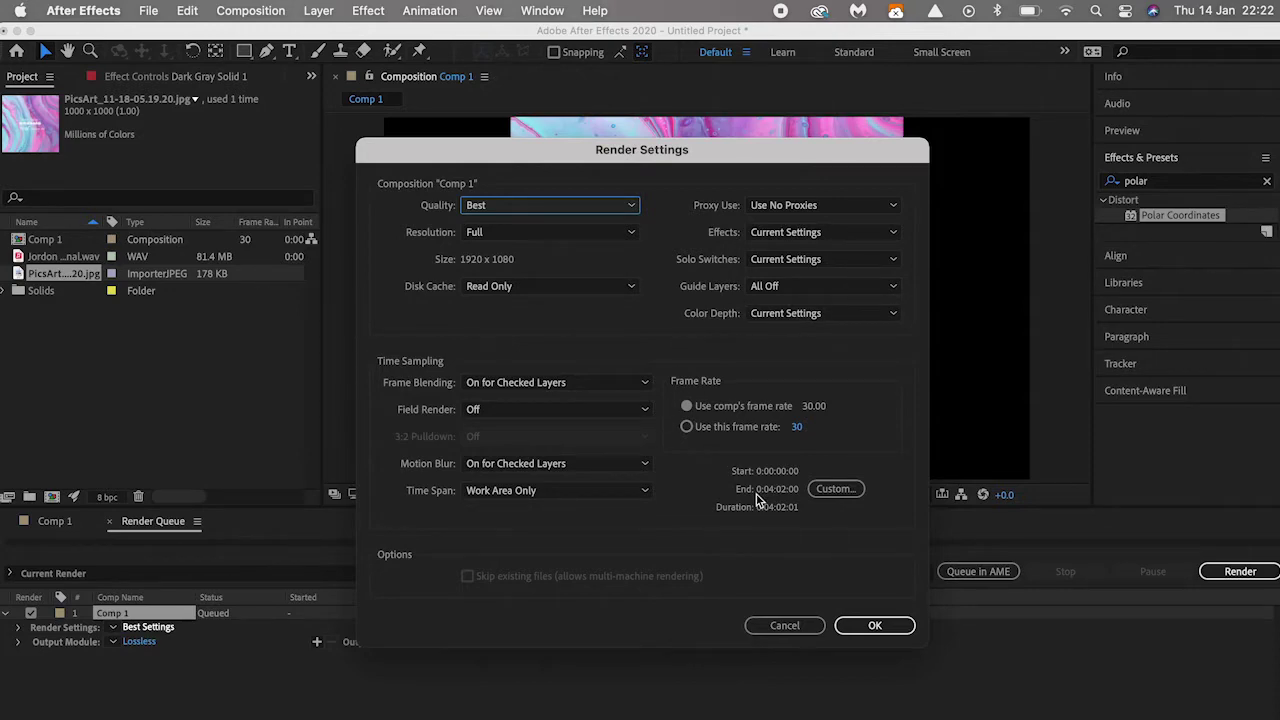
pyautogui.click(864, 628)
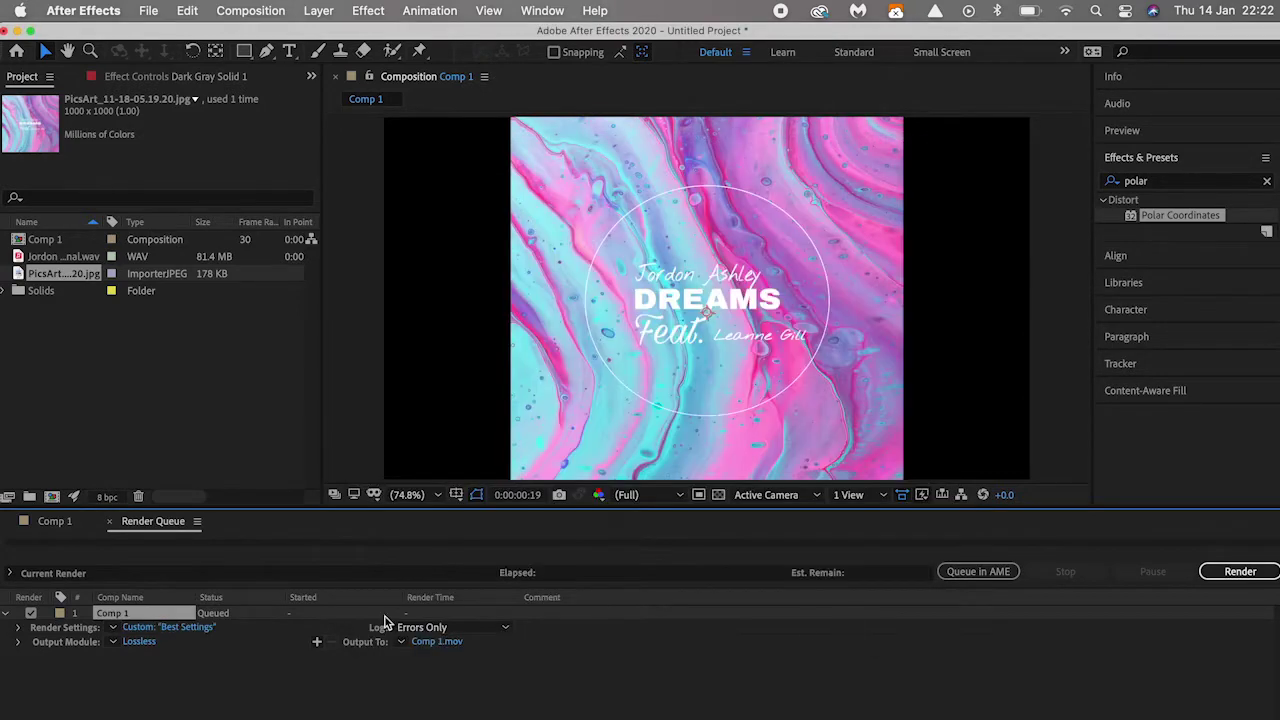
# Keep QuickTime as the Output Module format
pyautogui.click(140, 642)
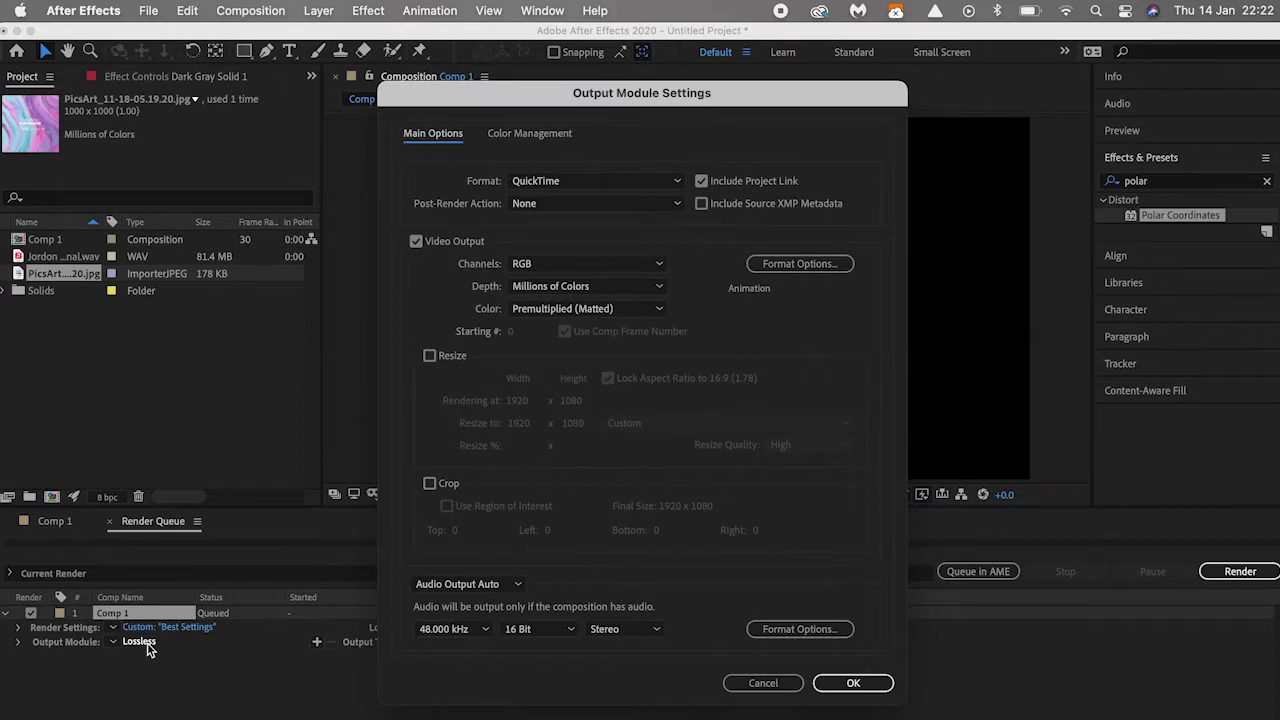
pyautogui.click(667, 182)
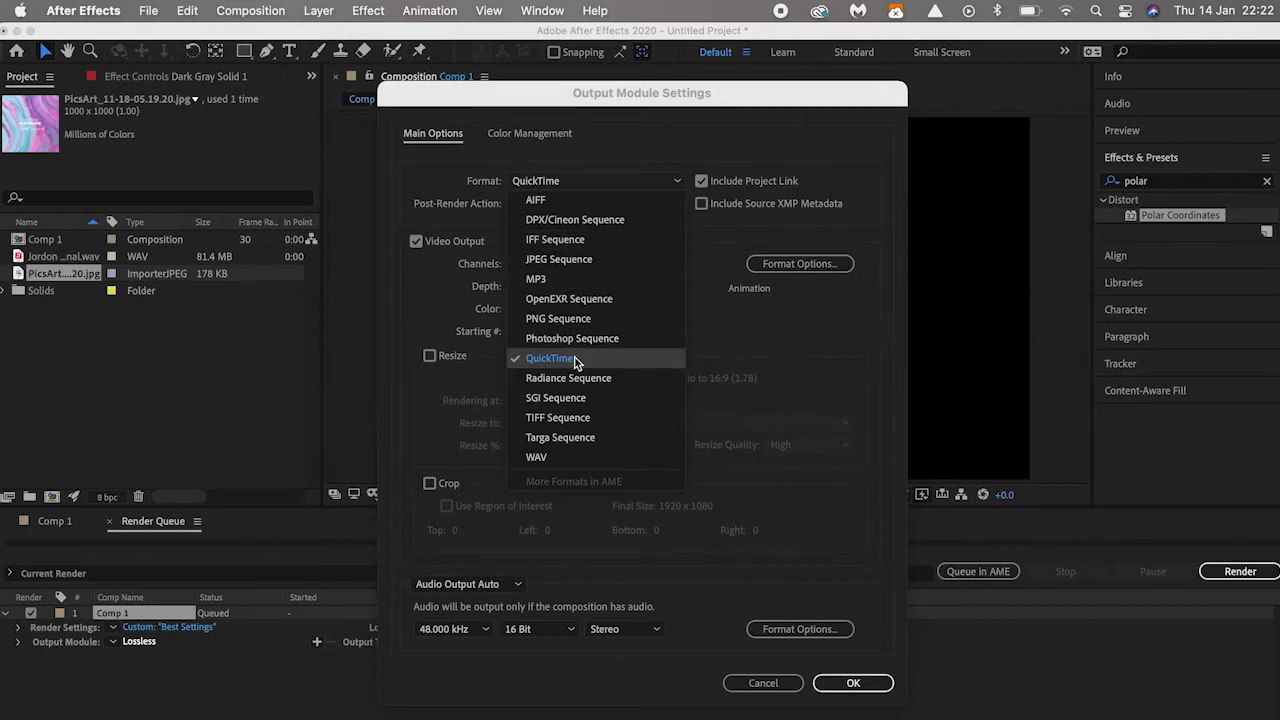
pyautogui.click(576, 360)
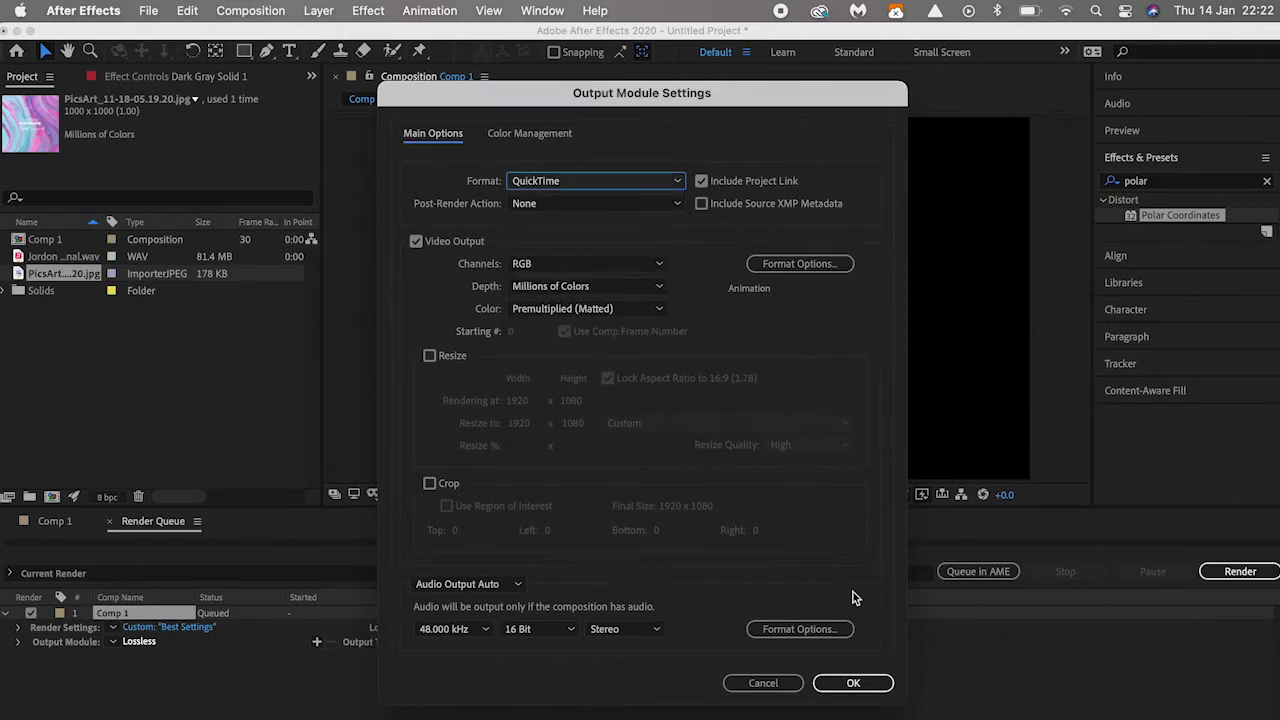
pyautogui.click(855, 688)
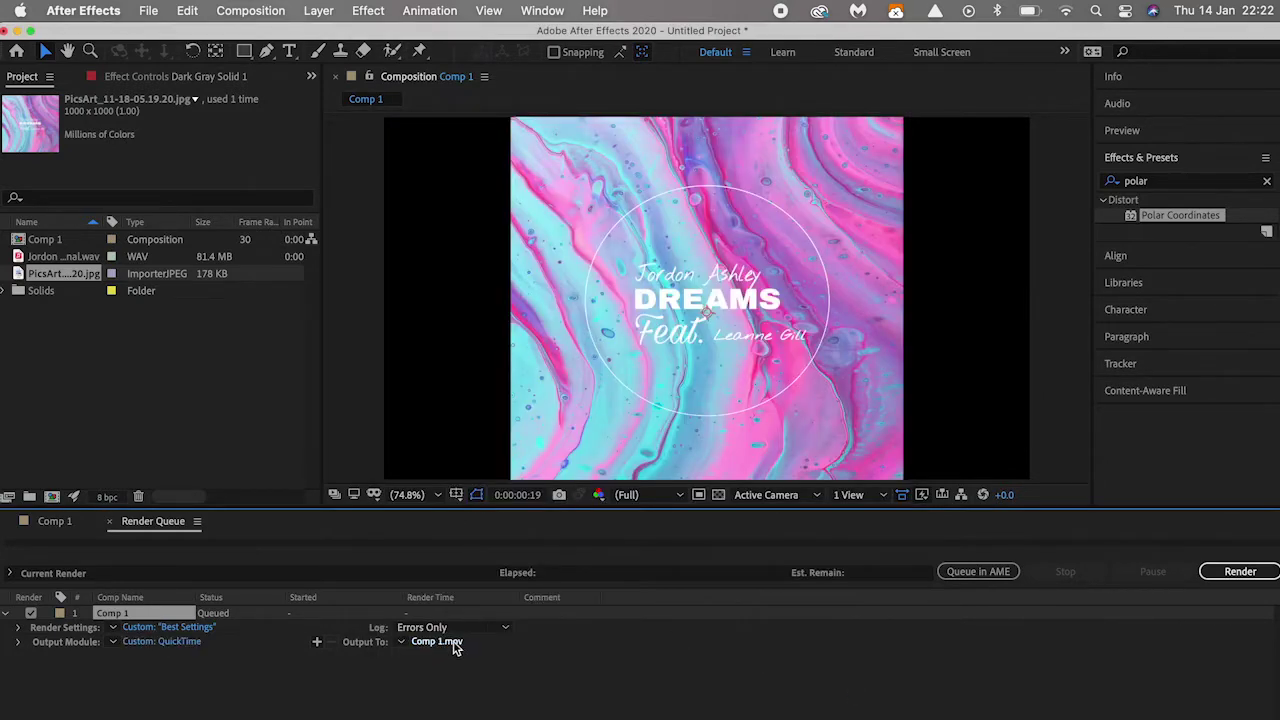
# Name the output file with the artist and song title 'Dreams' and save it in Documents
pyautogui.click(440, 642)
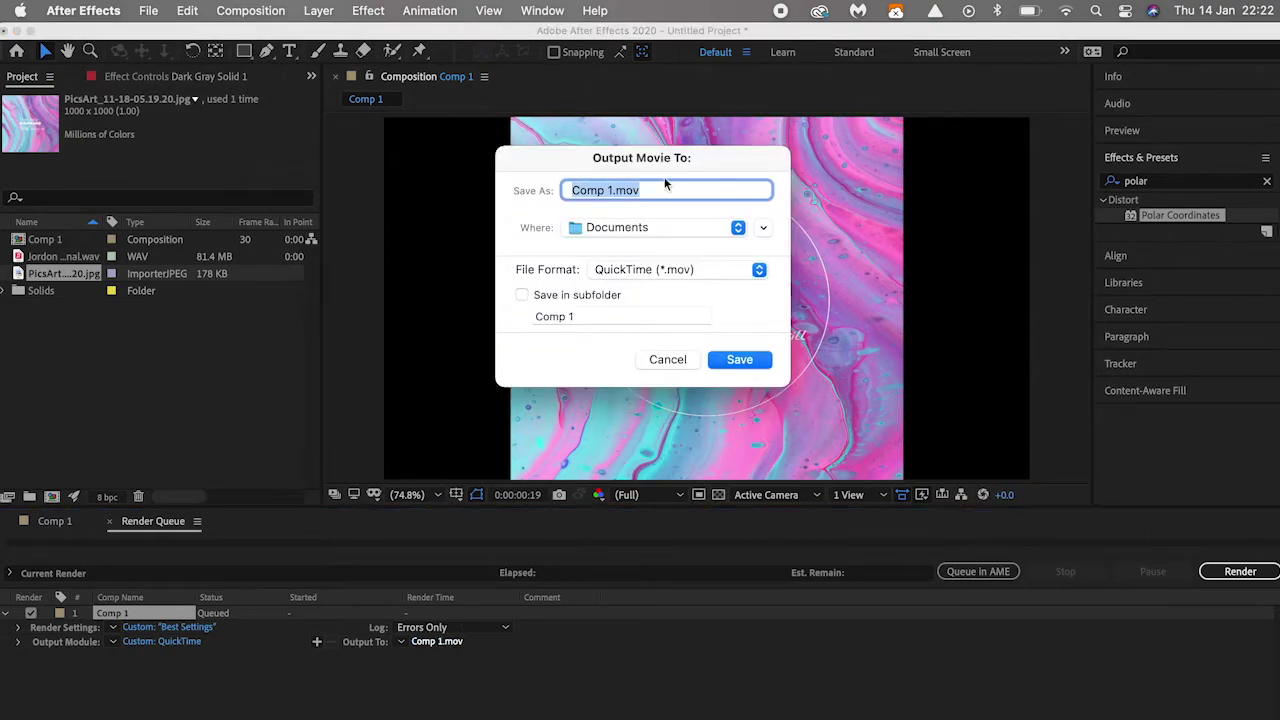
pyautogui.moveTo(666, 164); pyautogui.dragTo(427, 193)
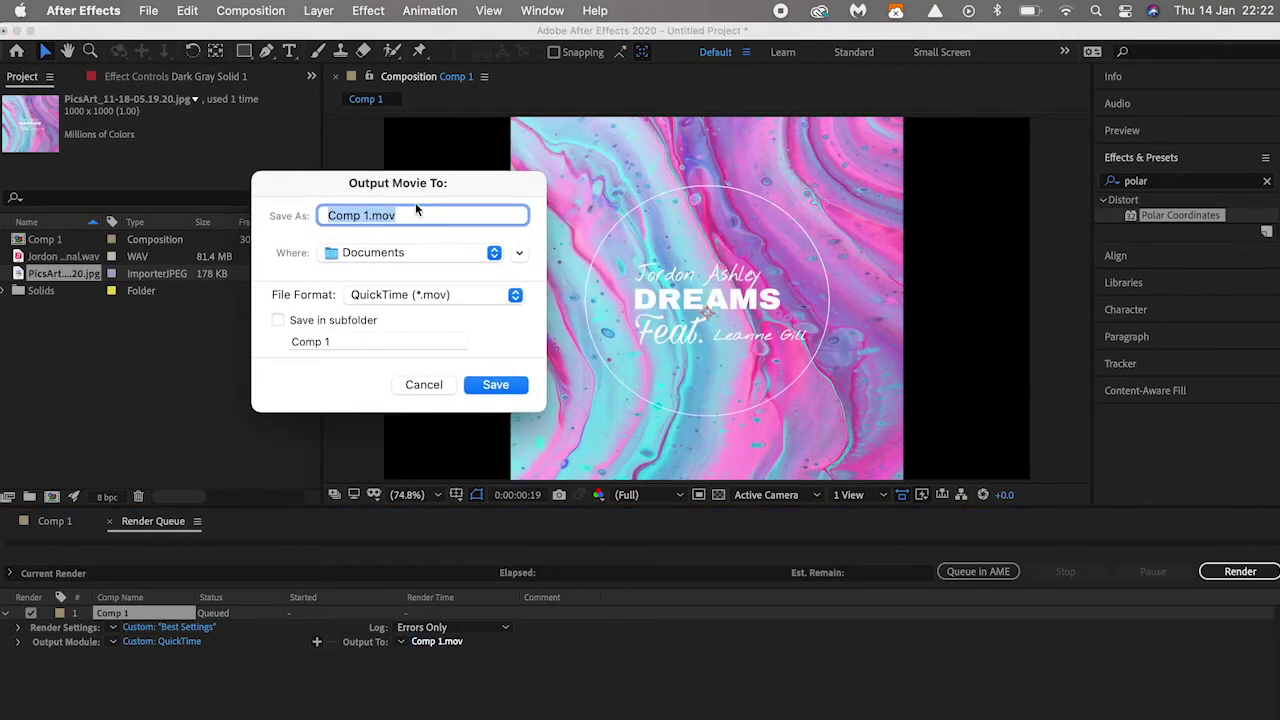
pyautogui.write('Jordon Ashley -')
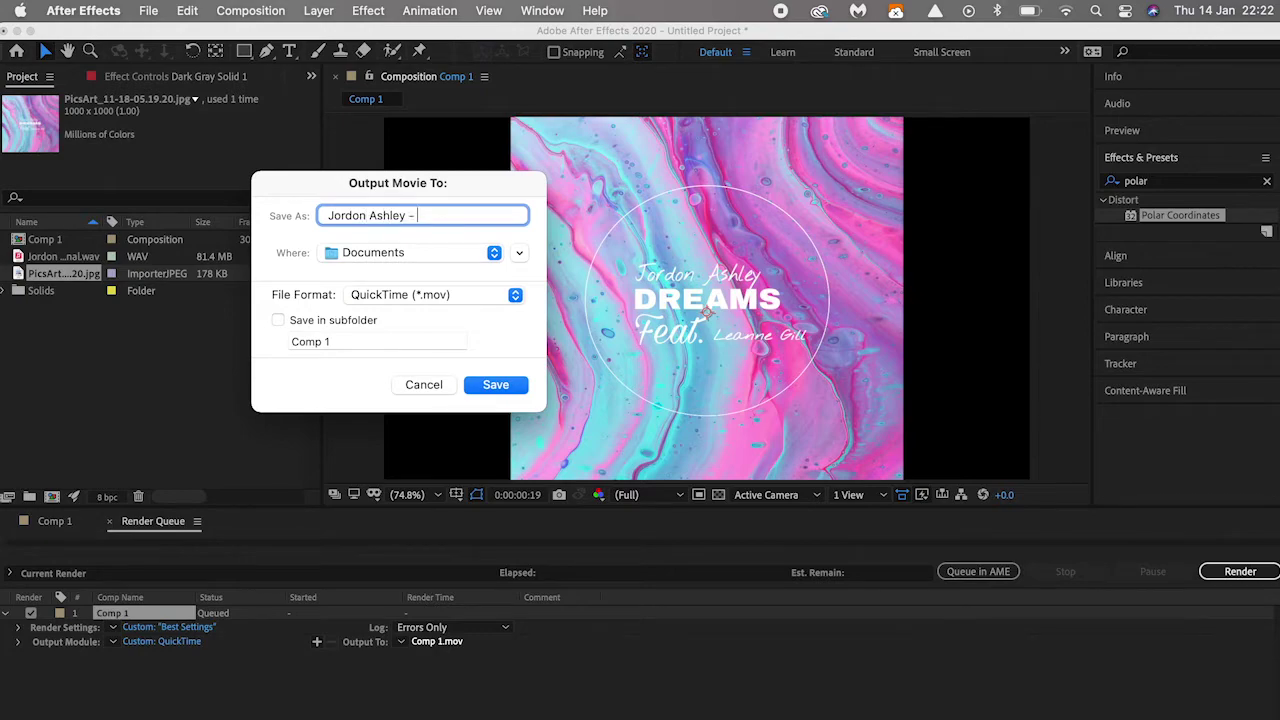
pyautogui.write(' Dreams')
pyautogui.click(491, 384)
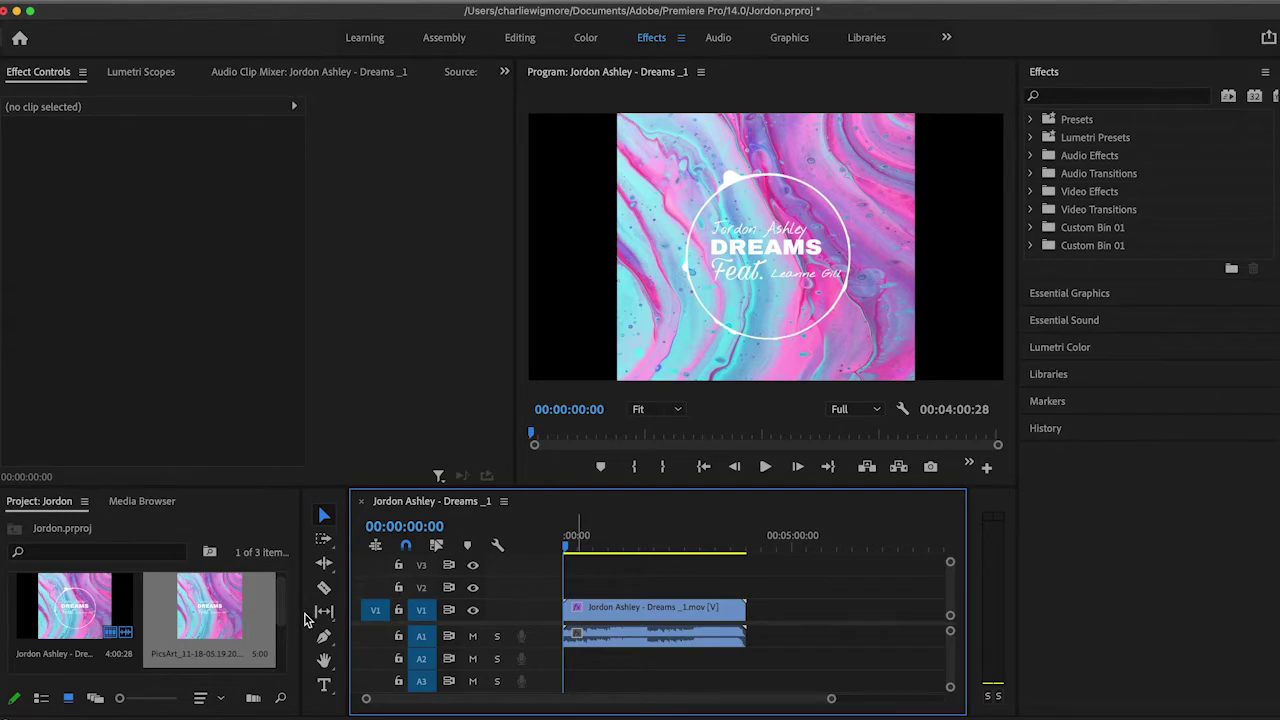
# Place the PicsArt artwork JPEG at 195% scale beneath the rendered ring .mov on the timeline
pyautogui.moveTo(205, 623); pyautogui.dragTo(701, 588)
pyautogui.click(672, 590)
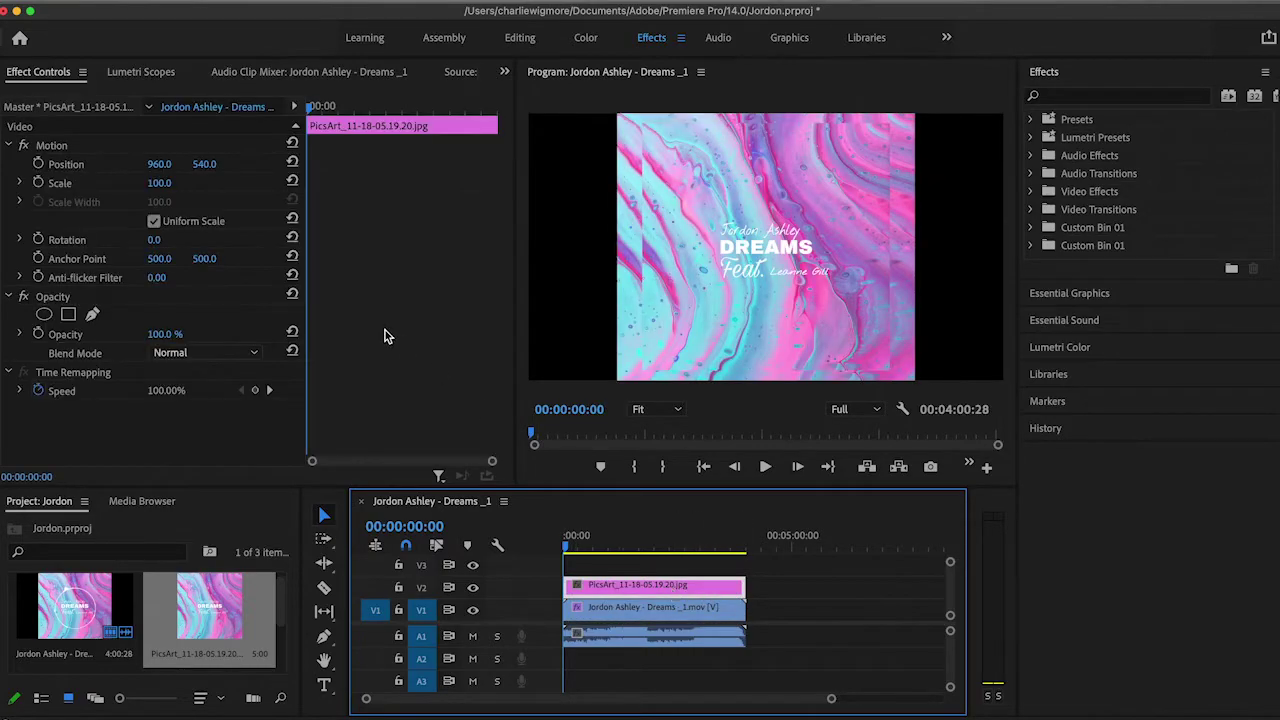
pyautogui.moveTo(164, 187); pyautogui.dragTo(259, 187)
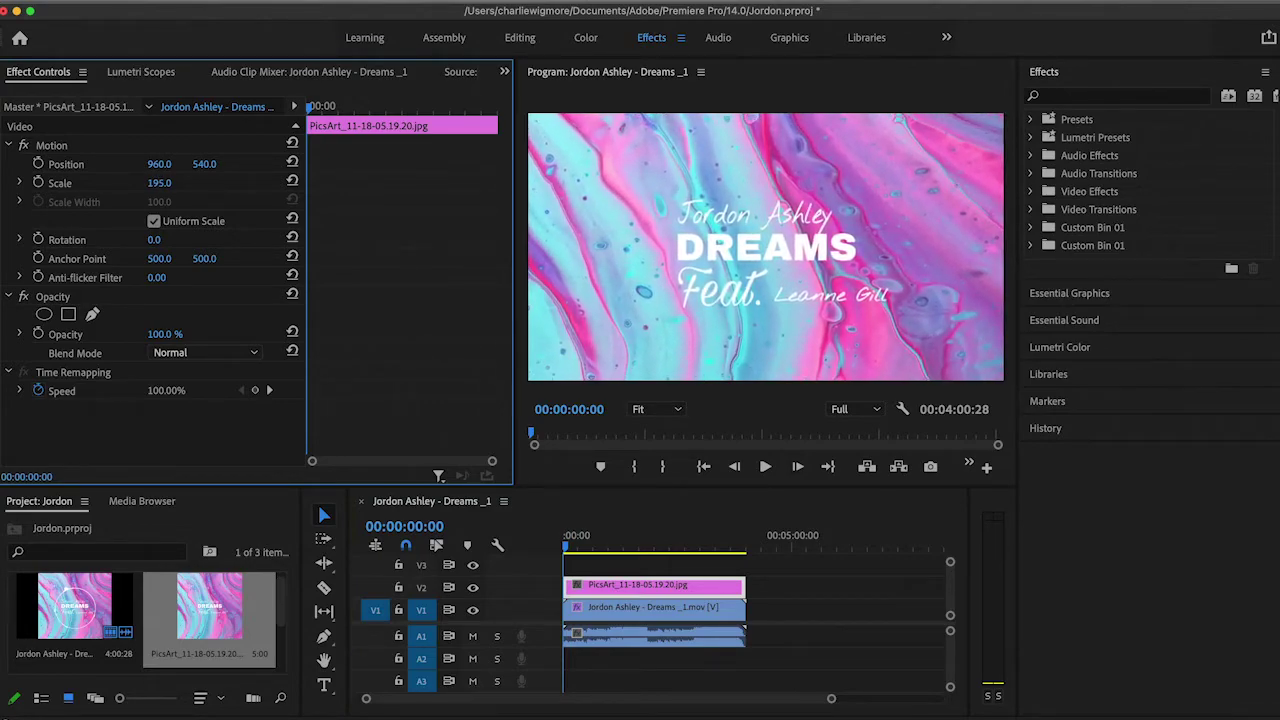
pyautogui.moveTo(665, 612); pyautogui.dragTo(640, 587)
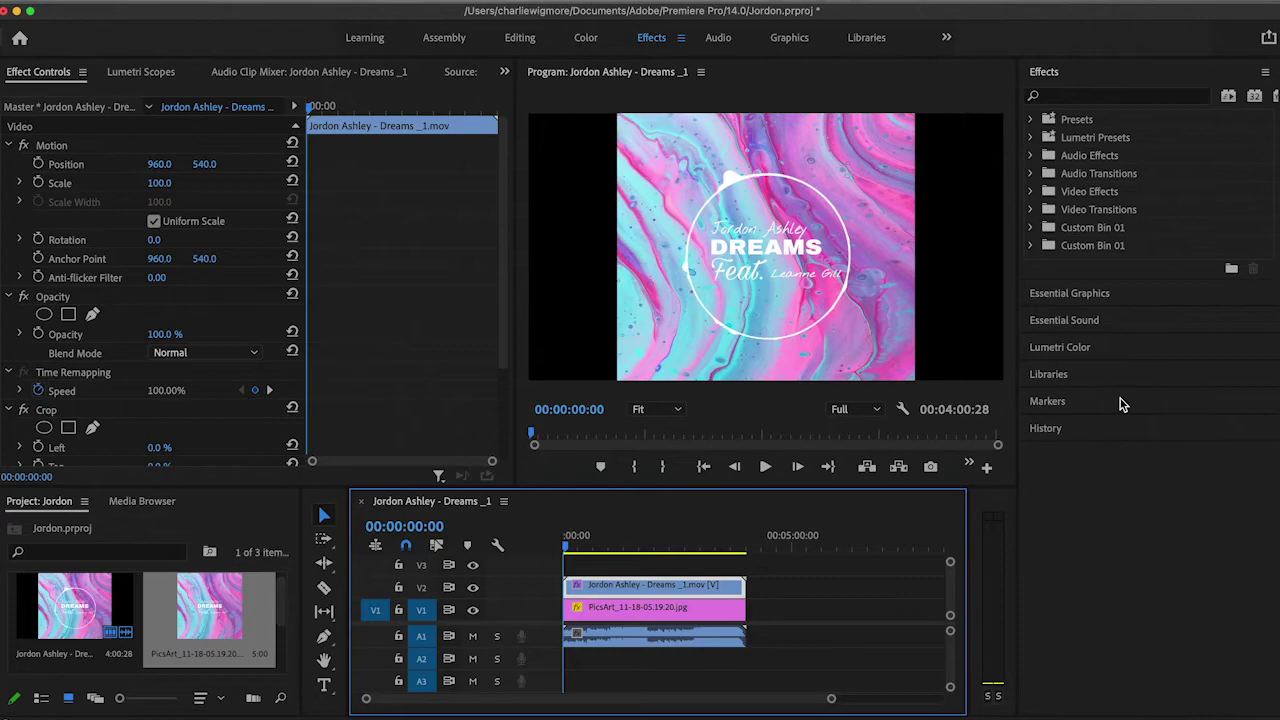
# Apply a Crop effect to the ring .mov clip with Left and Right set to 19%
pyautogui.click(1093, 97)
pyautogui.write('crop')
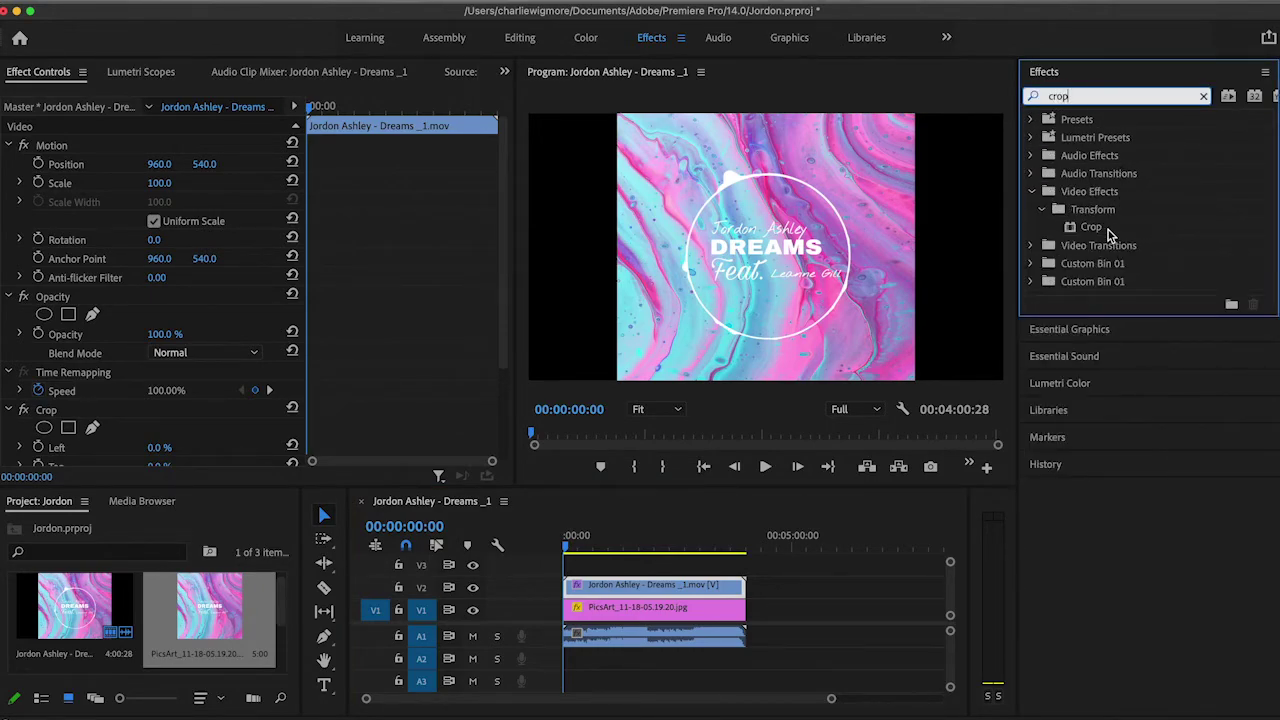
pyautogui.moveTo(1108, 234); pyautogui.dragTo(650, 586)
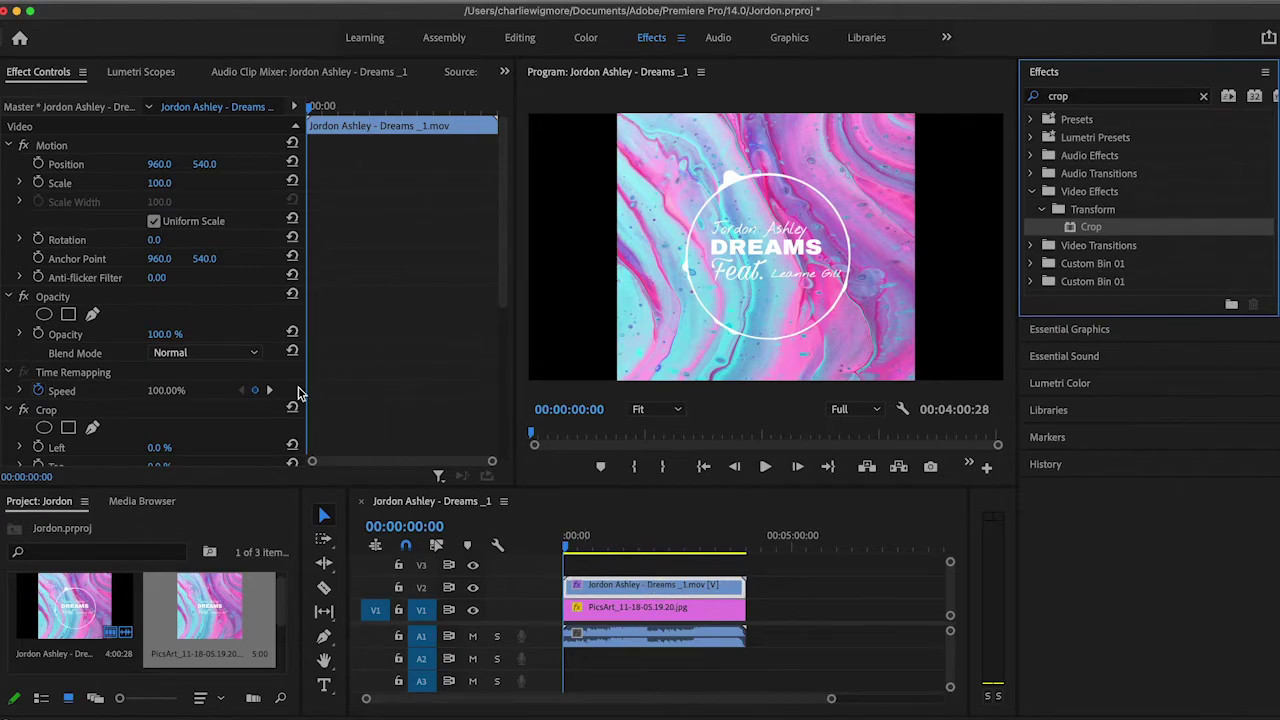
pyautogui.scroll(-5, 192, 398)
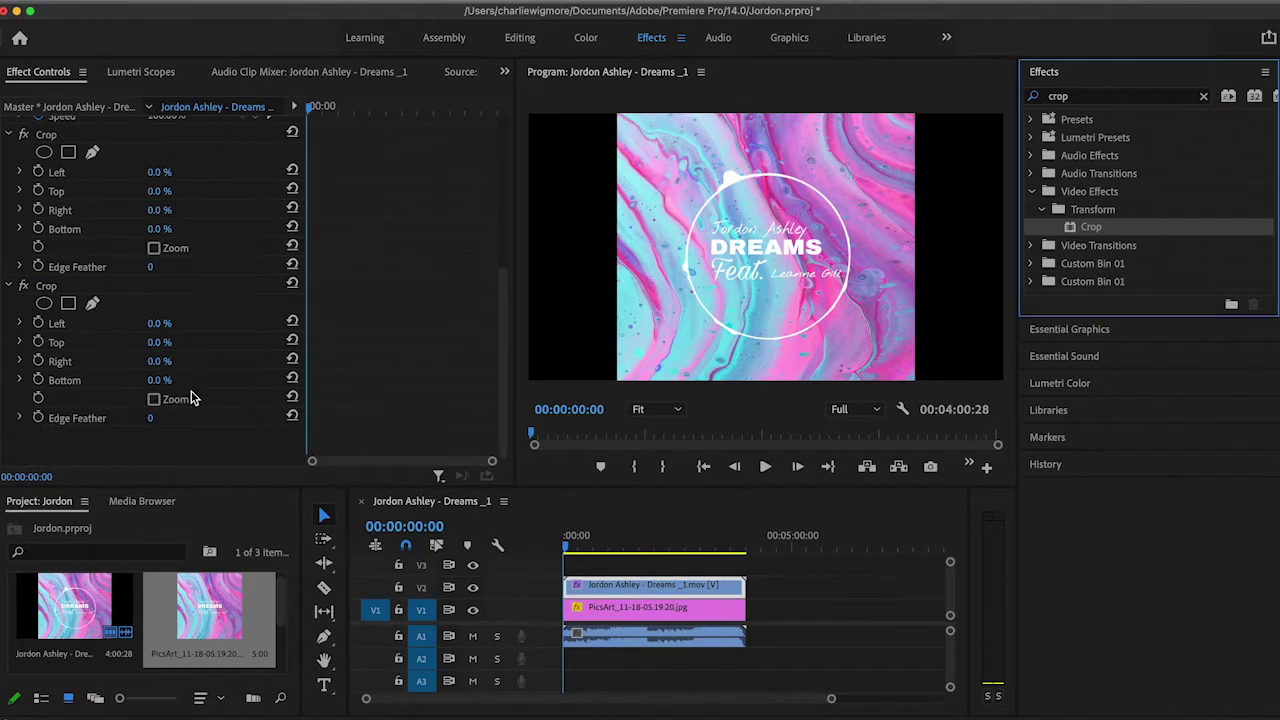
pyautogui.click(157, 325)
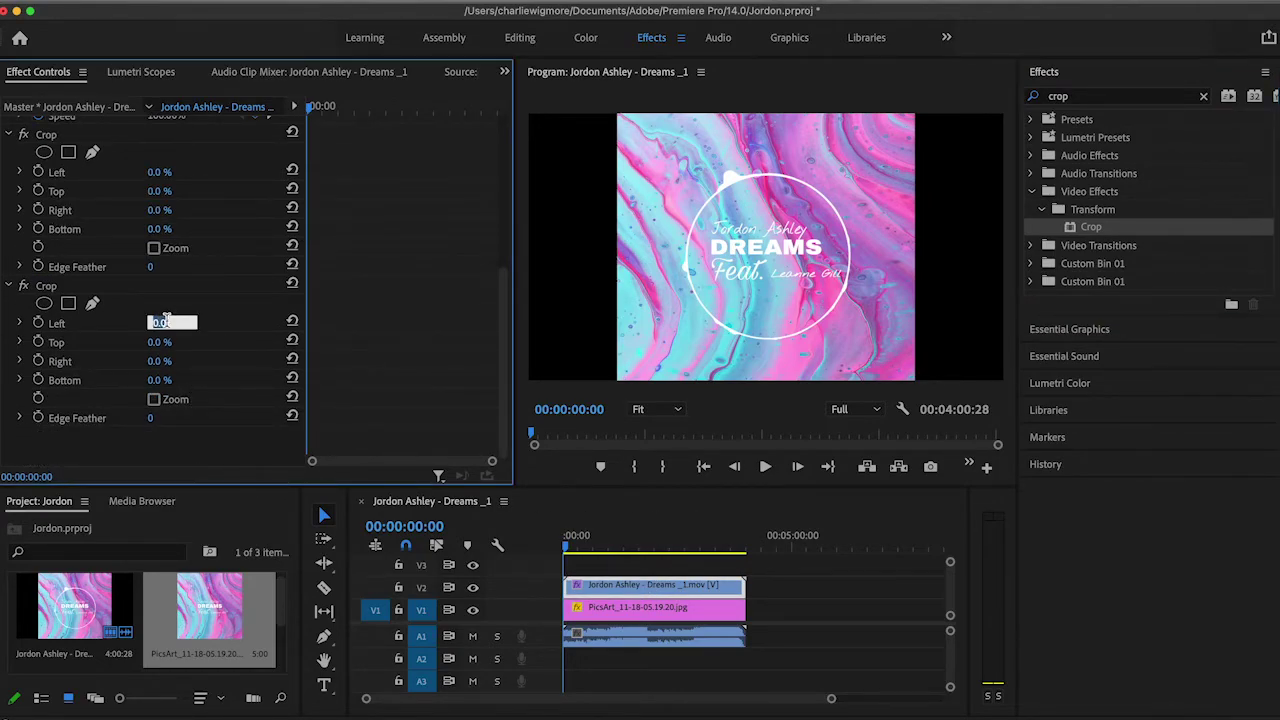
pyautogui.write('19')
pyautogui.press('Return')
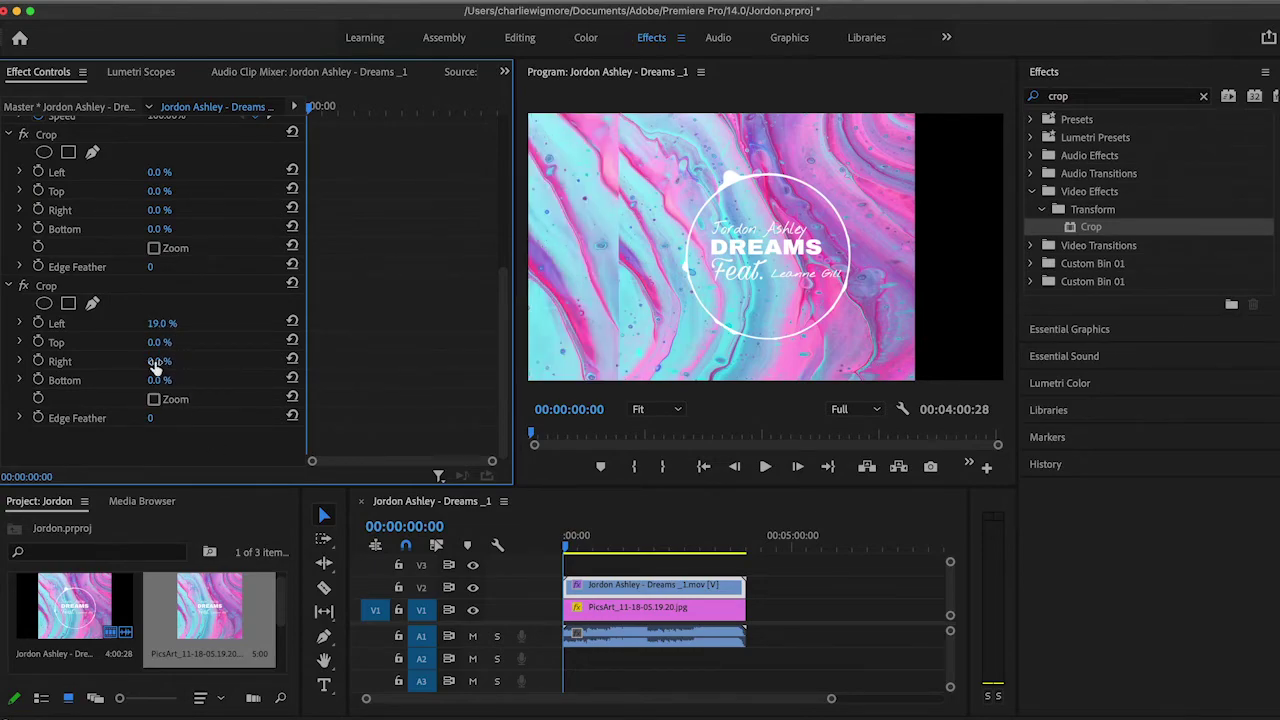
pyautogui.moveTo(153, 364); pyautogui.dragTo(191, 364)
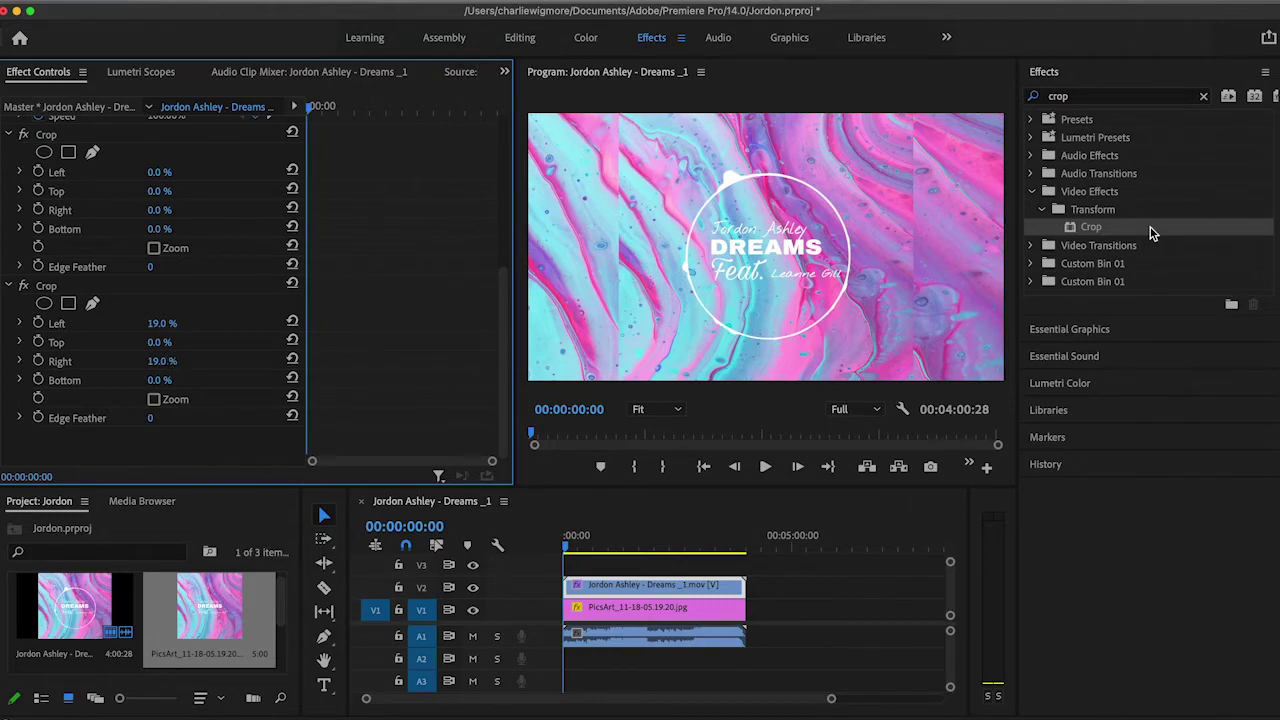
# Add a Gaussian Blur with Blurriness 48.0 to the PicsArt artwork clip
pyautogui.click(1203, 96)
pyautogui.click(1157, 96)
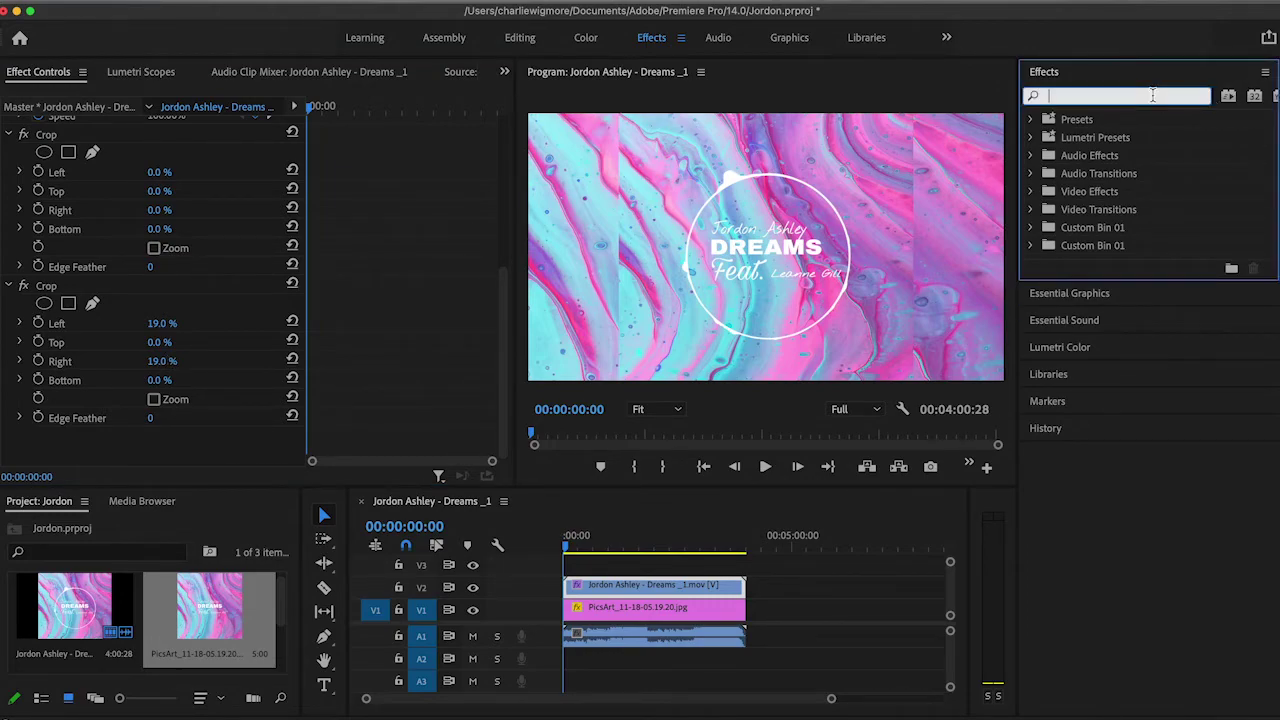
pyautogui.write('blur')
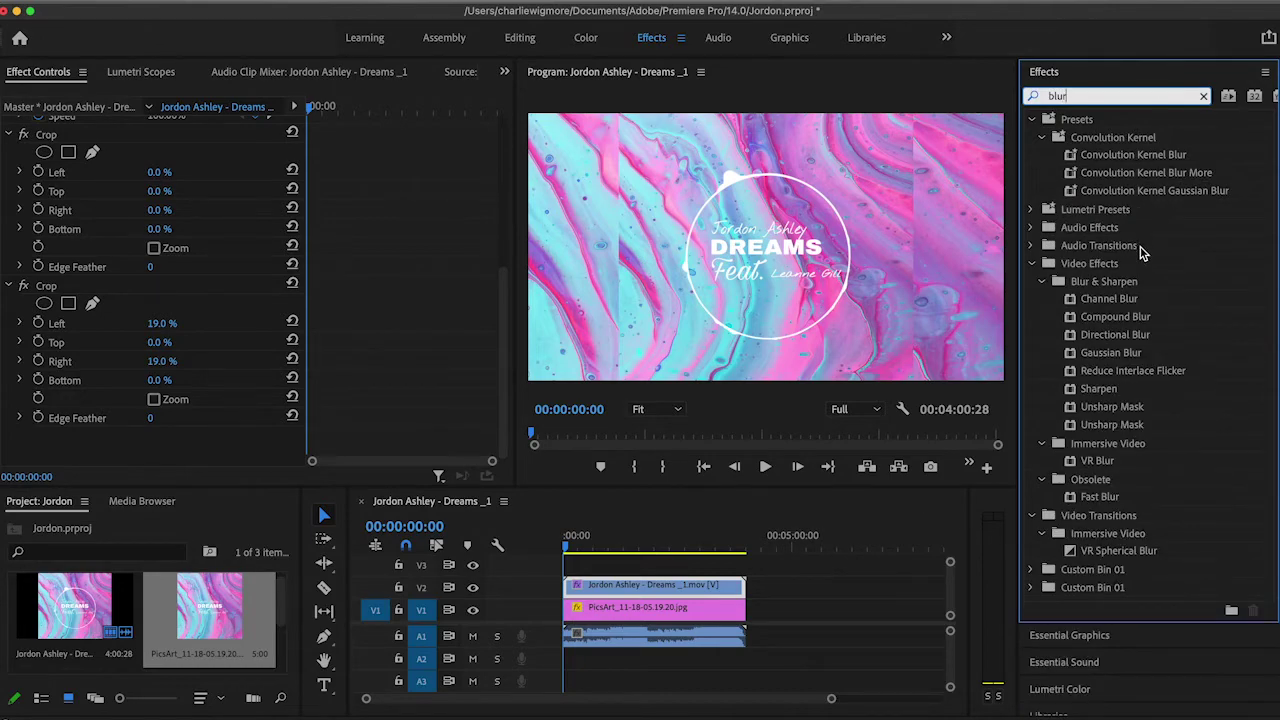
pyautogui.moveTo(1133, 358); pyautogui.dragTo(648, 614)
pyautogui.scroll(-4, 203, 315)
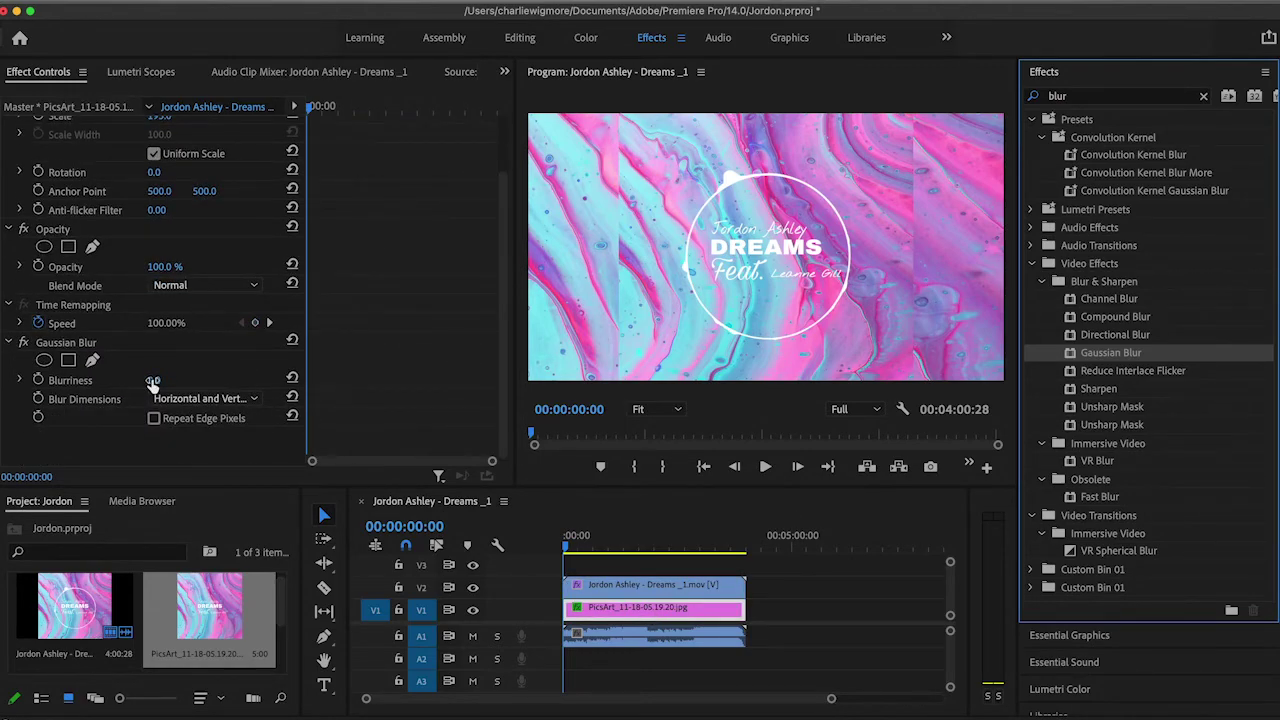
pyautogui.moveTo(152, 381); pyautogui.dragTo(200, 381)
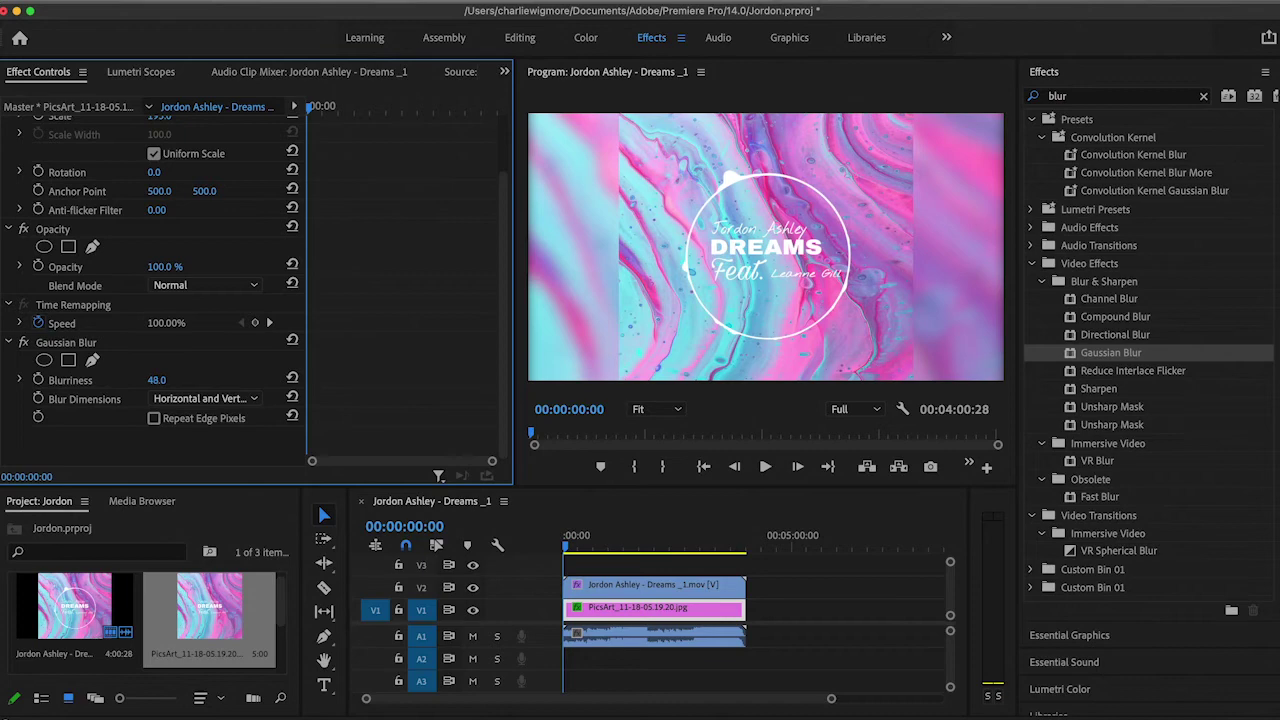